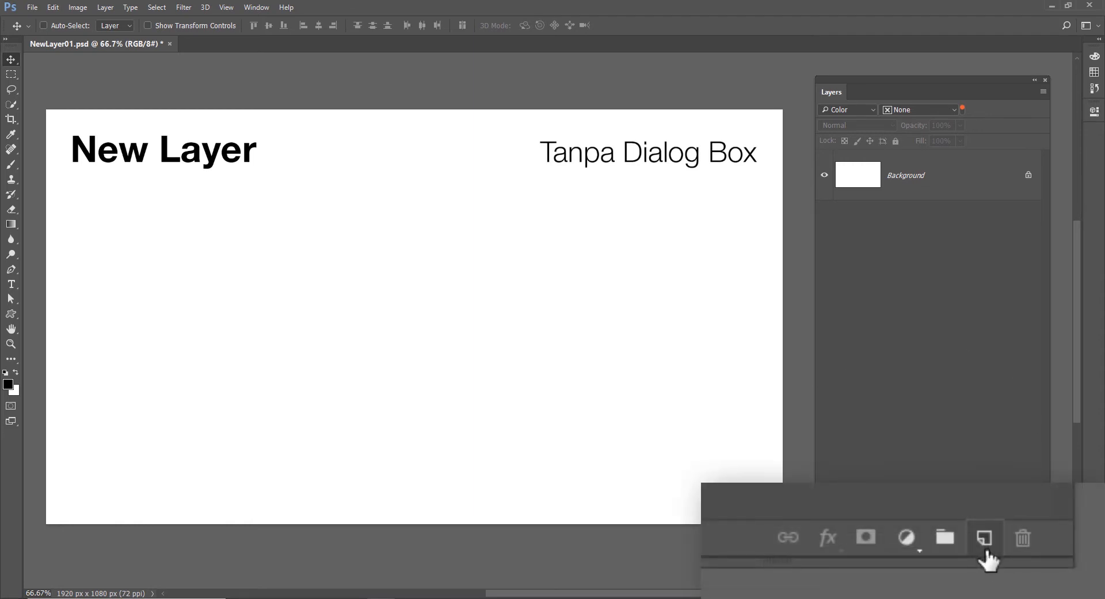
Step: Add two blank layers above the Background and delete the upper one
{"action": "left_click", "coordinate": [1014, 540]}
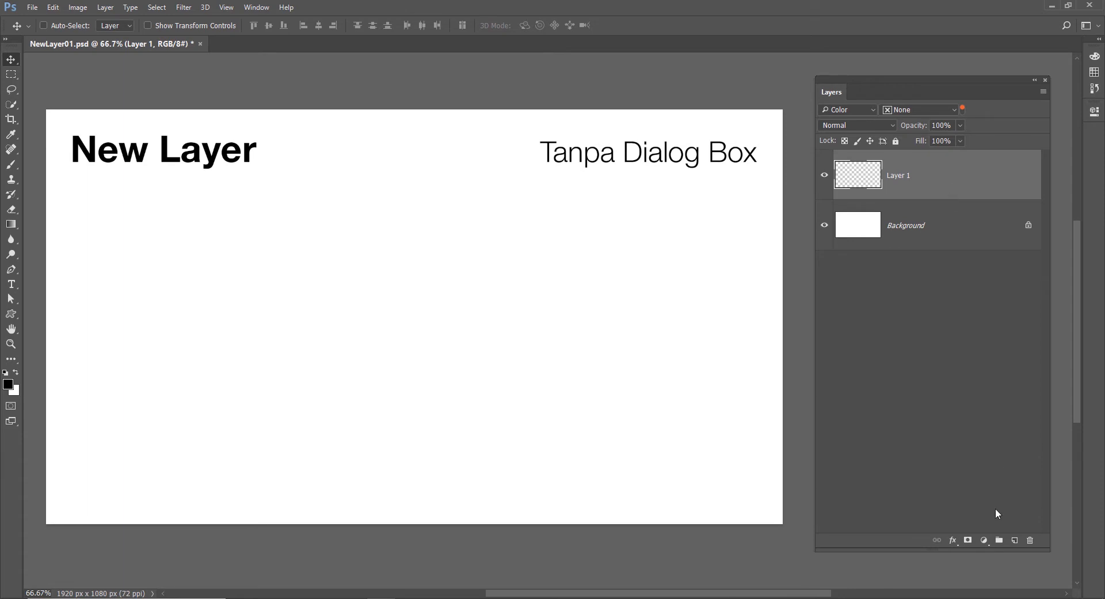
{"action": "left_click", "coordinate": [1014, 540]}
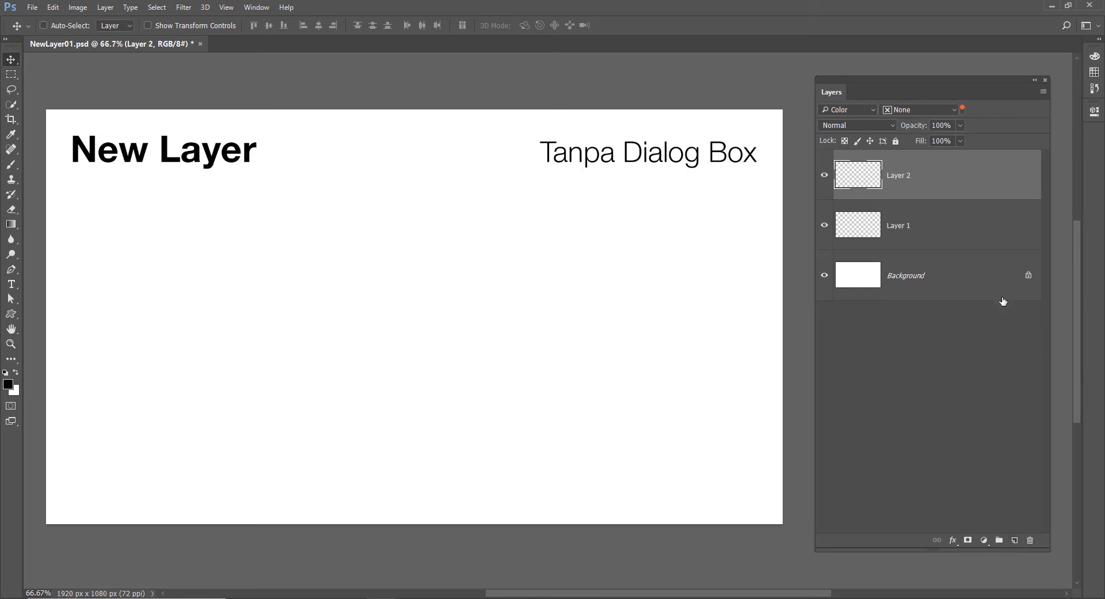
{"action": "key", "text": "Delete"}
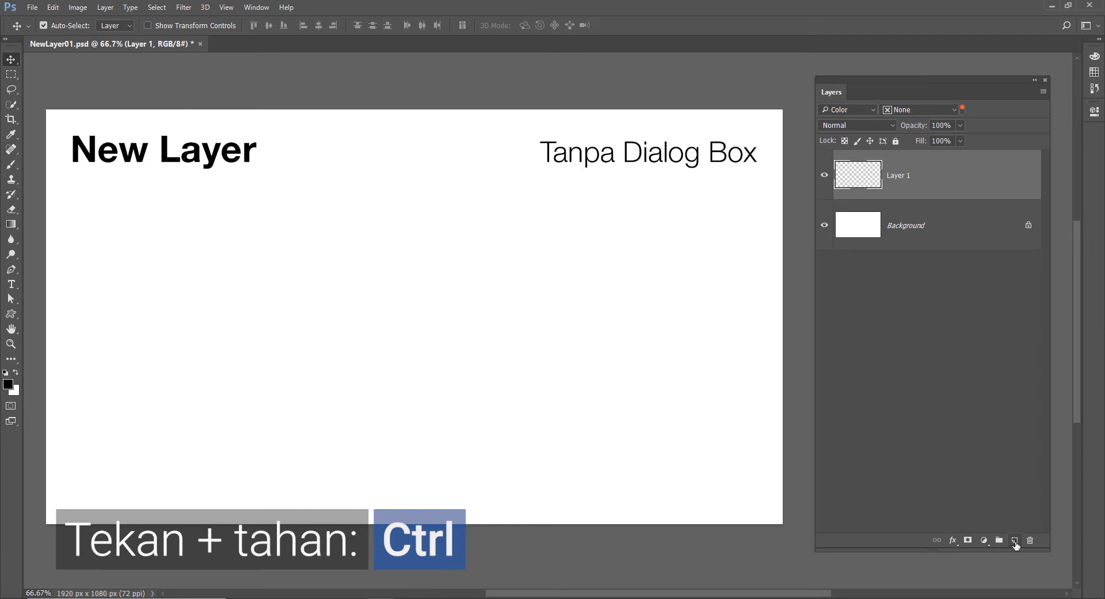
Step: Try adding a blank layer beneath Layer 1 and another with the Background selected, removing each one again
{"action": "left_click", "coordinate": [1015, 542], "text": "ctrl"}
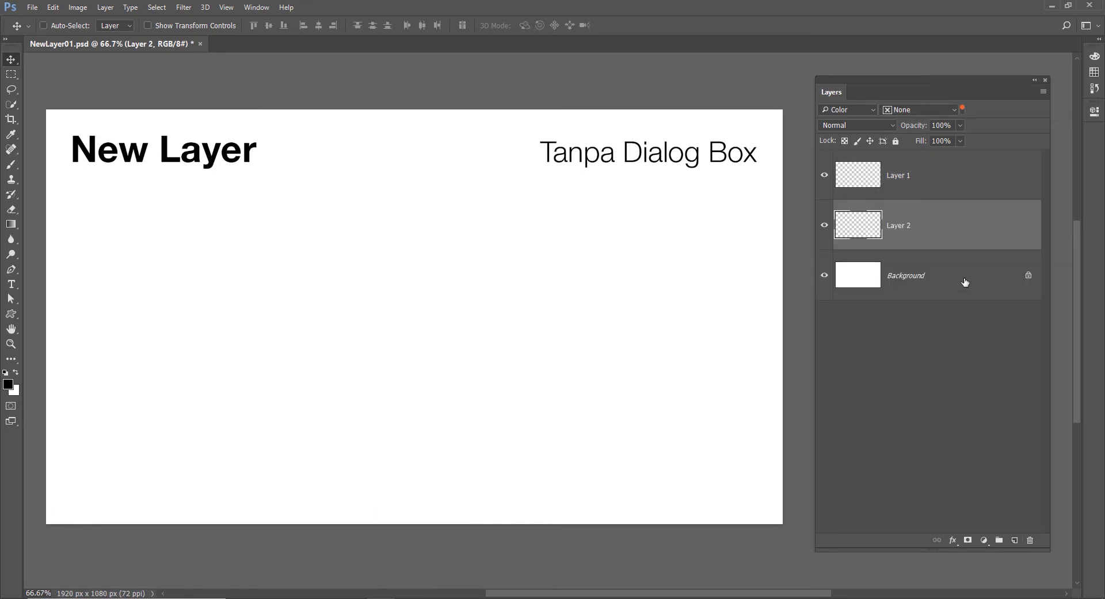
{"action": "key", "text": "Delete"}
{"action": "left_click", "coordinate": [939, 226]}
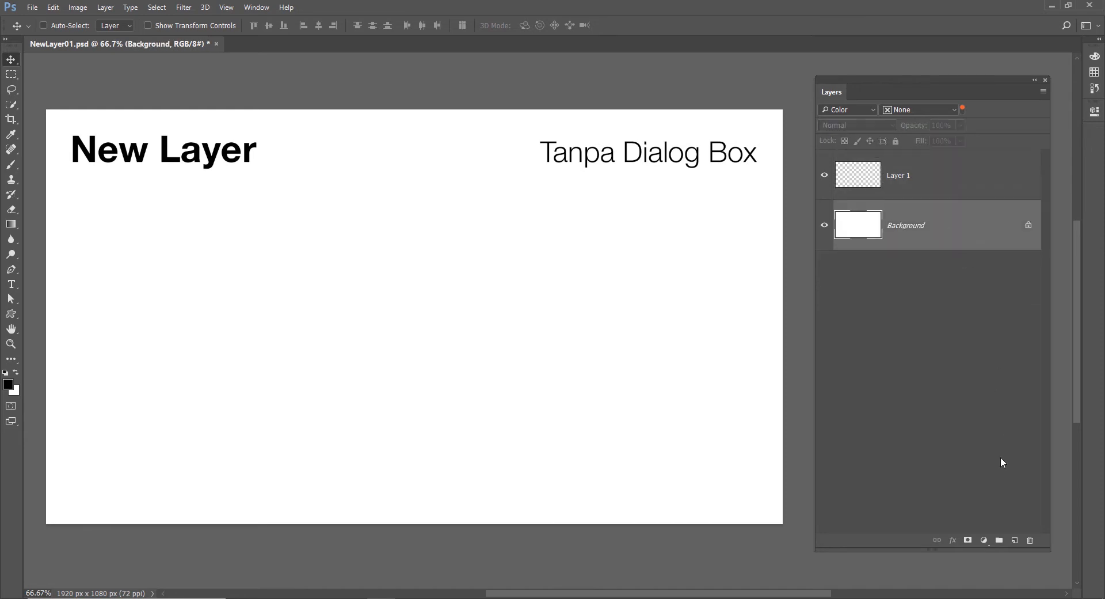
{"action": "left_click", "coordinate": [1015, 542], "text": "ctrl"}
{"action": "key", "text": "ctrl+z"}
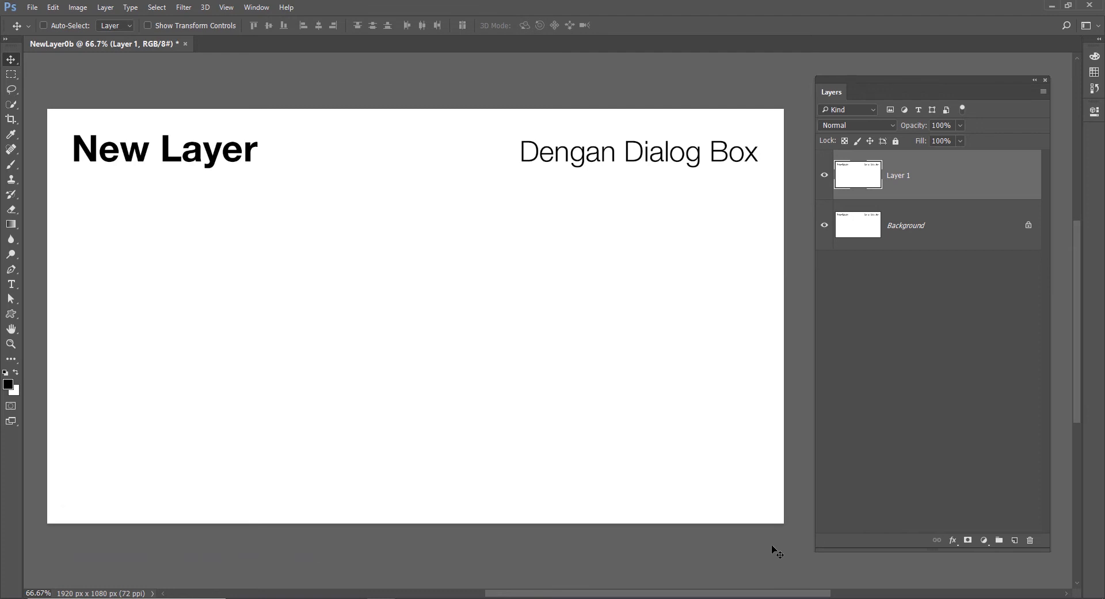
Step: Start a new layer through the New Layer dialog and name it "nama layer"
{"action": "key", "text": "ctrl+shift+n"}
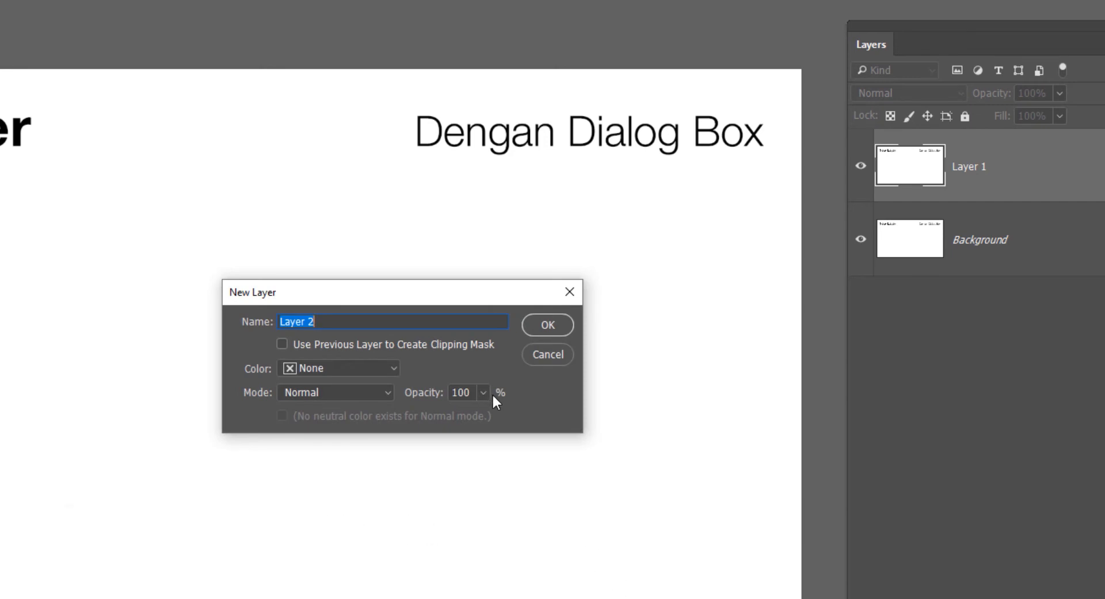
{"action": "type", "text": "nama laey"}
{"action": "key", "text": "BackSpace"}
{"action": "key", "text": "BackSpace"}
{"action": "type", "text": "yer"}
Step: Enable using the previous layer to create a clipping mask and set the new layer's color label to Green
{"action": "left_click", "coordinate": [468, 346]}
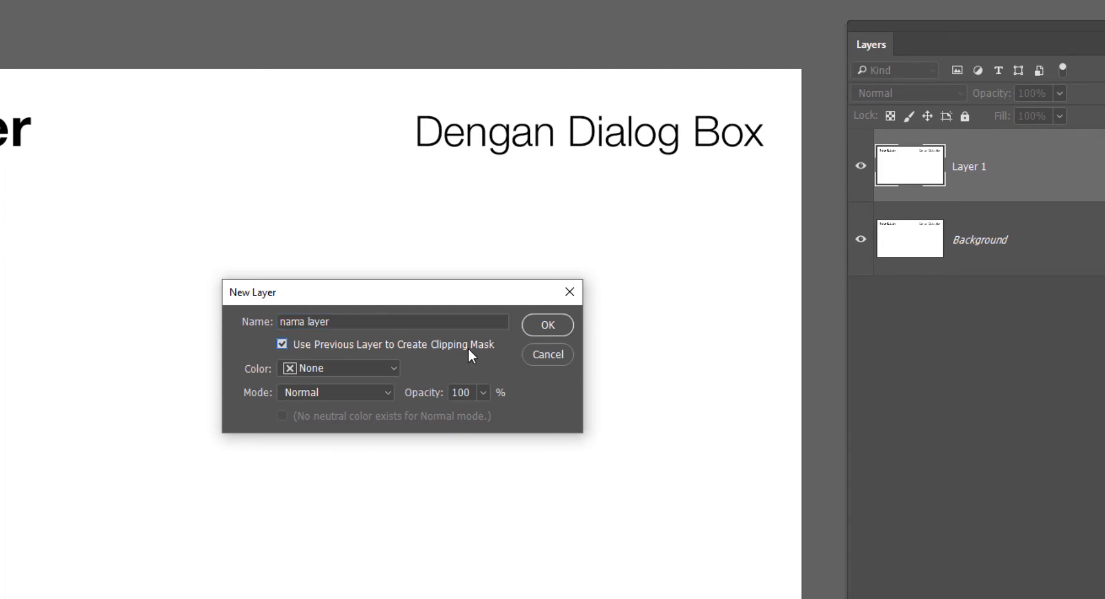
{"action": "left_click", "coordinate": [329, 348]}
{"action": "left_click", "coordinate": [357, 344]}
{"action": "left_click", "coordinate": [364, 371]}
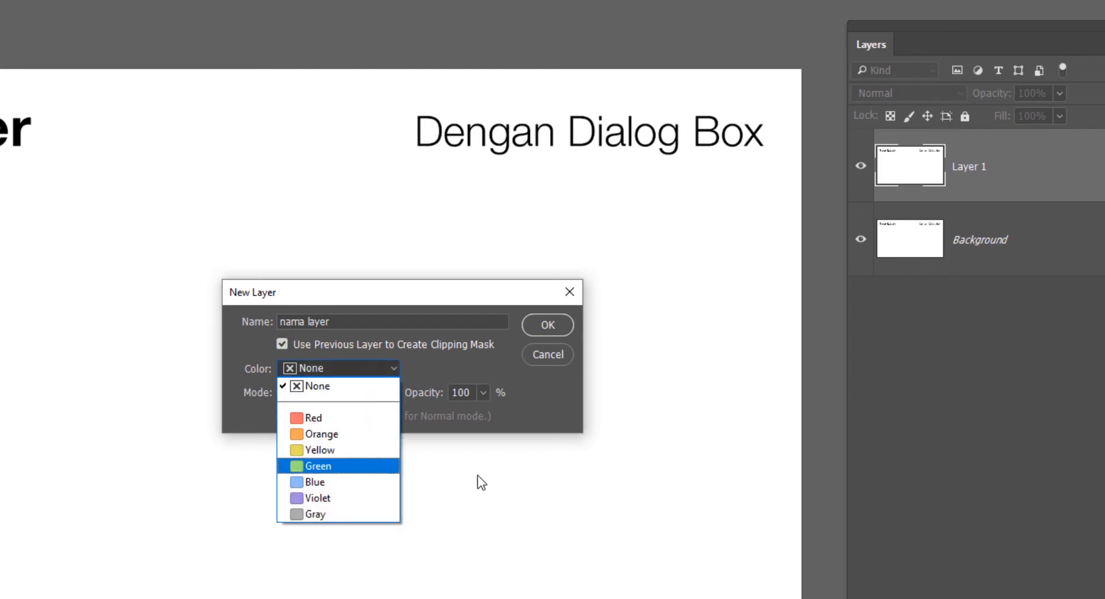
{"action": "left_click", "coordinate": [347, 467]}
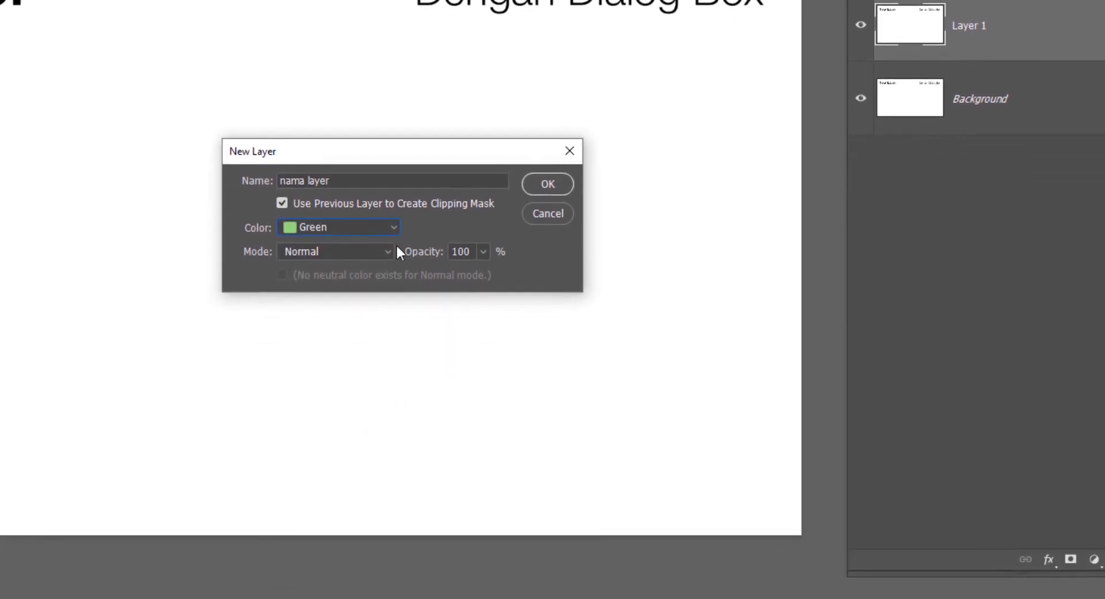
Step: Try the Overlay, Multiply and Exclusion blend modes for the new layer, checking each mode's neutral-color fill option
{"action": "left_click", "coordinate": [374, 382]}
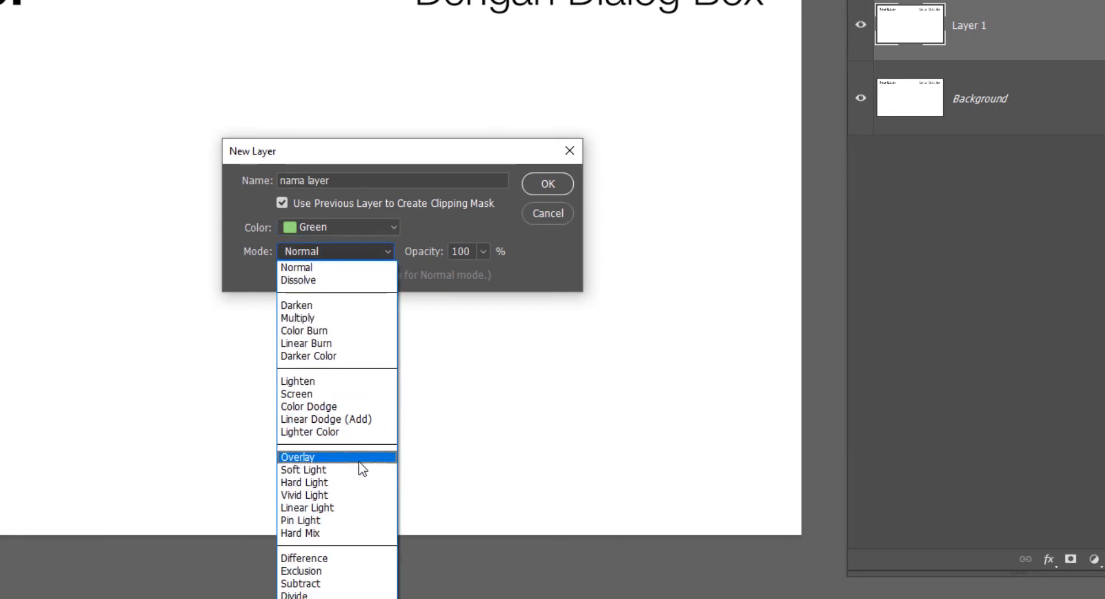
{"action": "left_click", "coordinate": [358, 461]}
{"action": "left_click", "coordinate": [322, 251]}
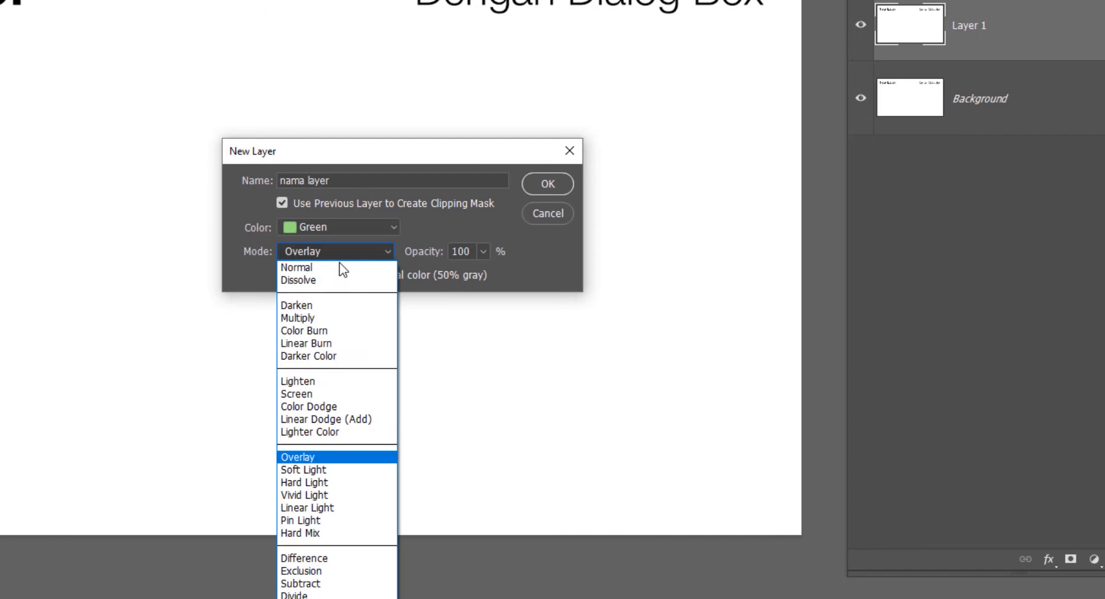
{"action": "left_click", "coordinate": [326, 313]}
{"action": "left_click", "coordinate": [314, 277]}
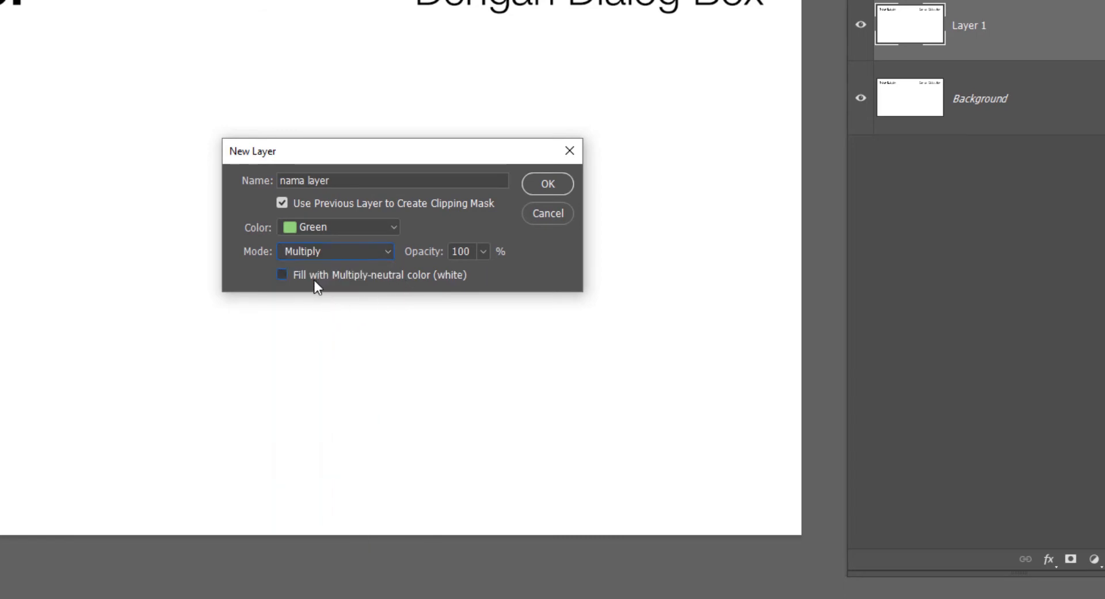
{"action": "left_click", "coordinate": [345, 275]}
{"action": "left_click", "coordinate": [342, 253]}
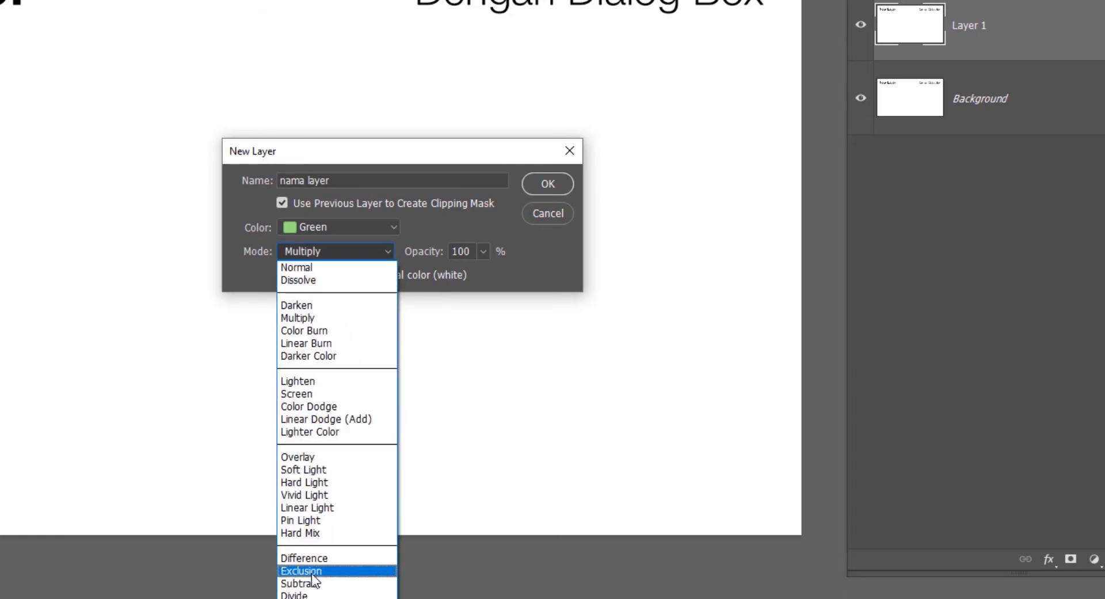
{"action": "left_click", "coordinate": [333, 581]}
{"action": "left_click", "coordinate": [351, 275]}
Step: Create the layer in Linear Light mode, filled with the 50% gray neutral color, at 80% opacity
{"action": "left_click", "coordinate": [340, 251]}
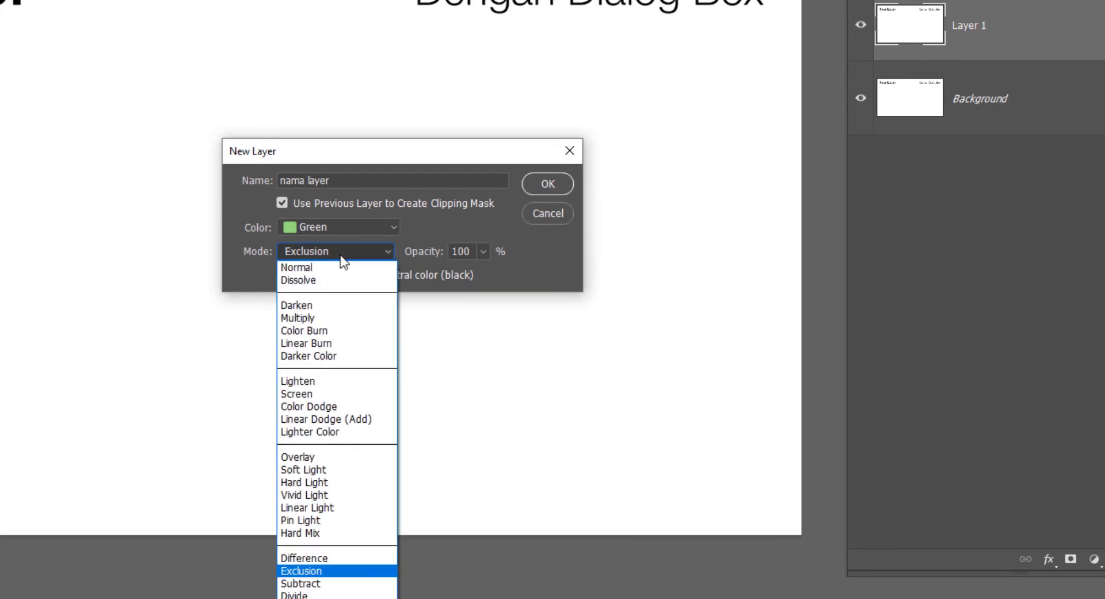
{"action": "left_click", "coordinate": [323, 507]}
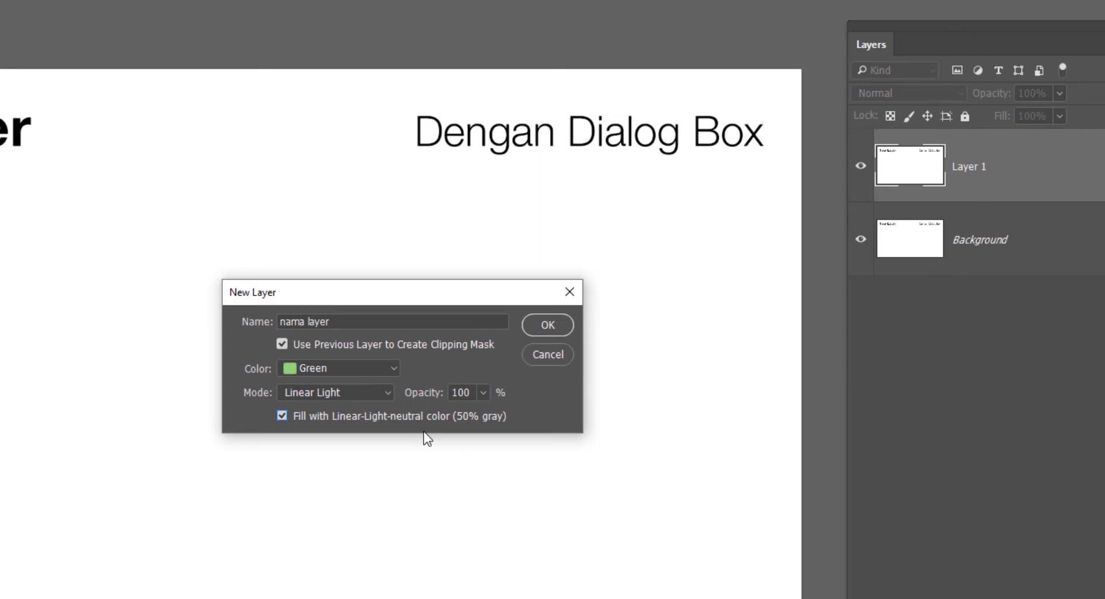
{"action": "left_click", "coordinate": [483, 392]}
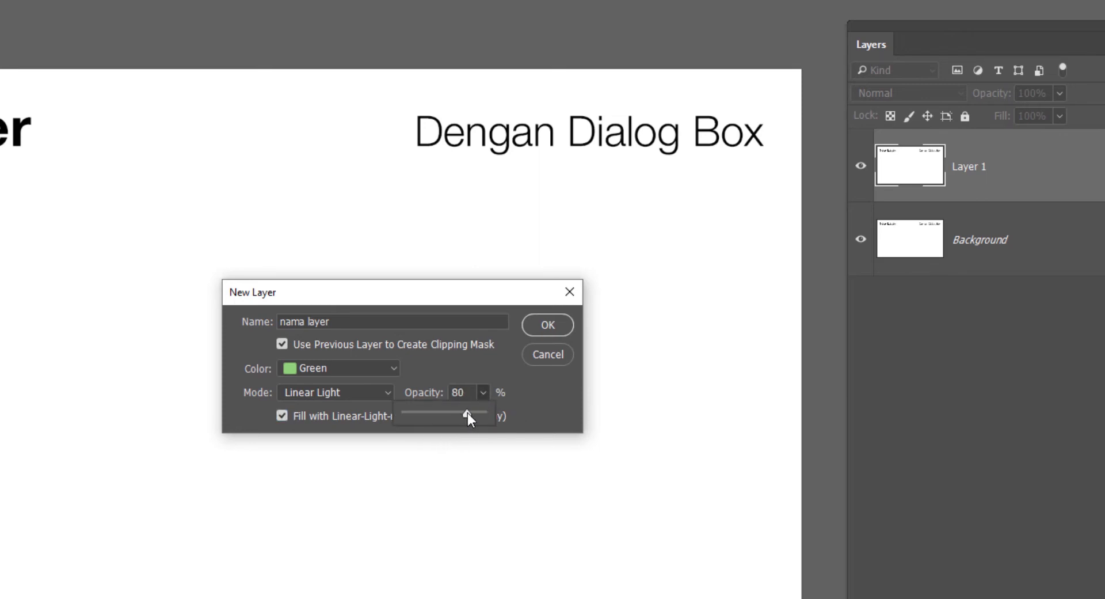
{"action": "left_click", "coordinate": [534, 383]}
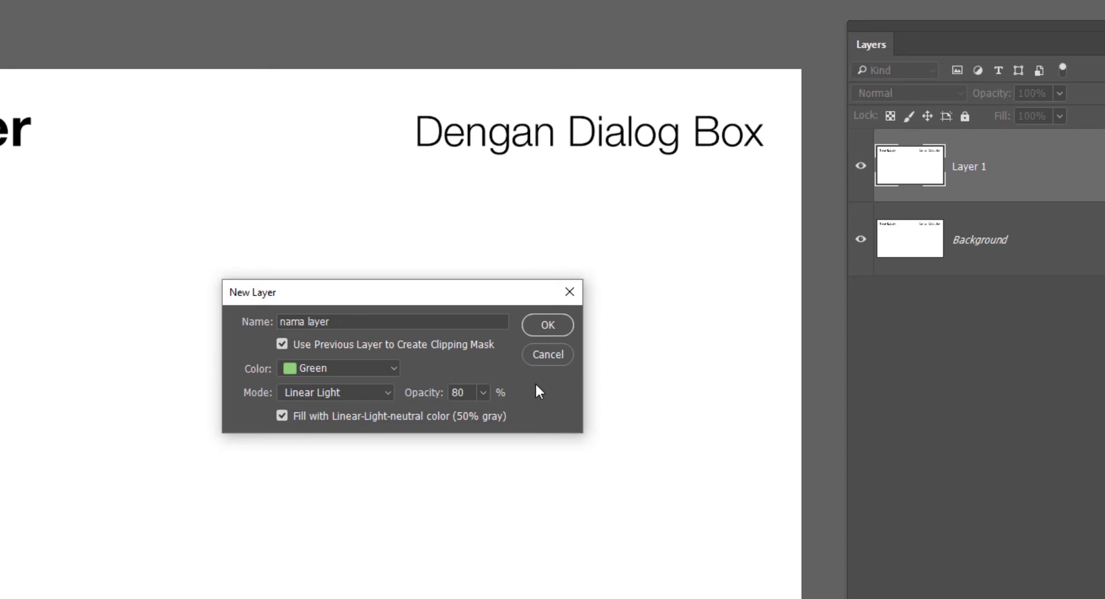
{"action": "left_click", "coordinate": [545, 325]}
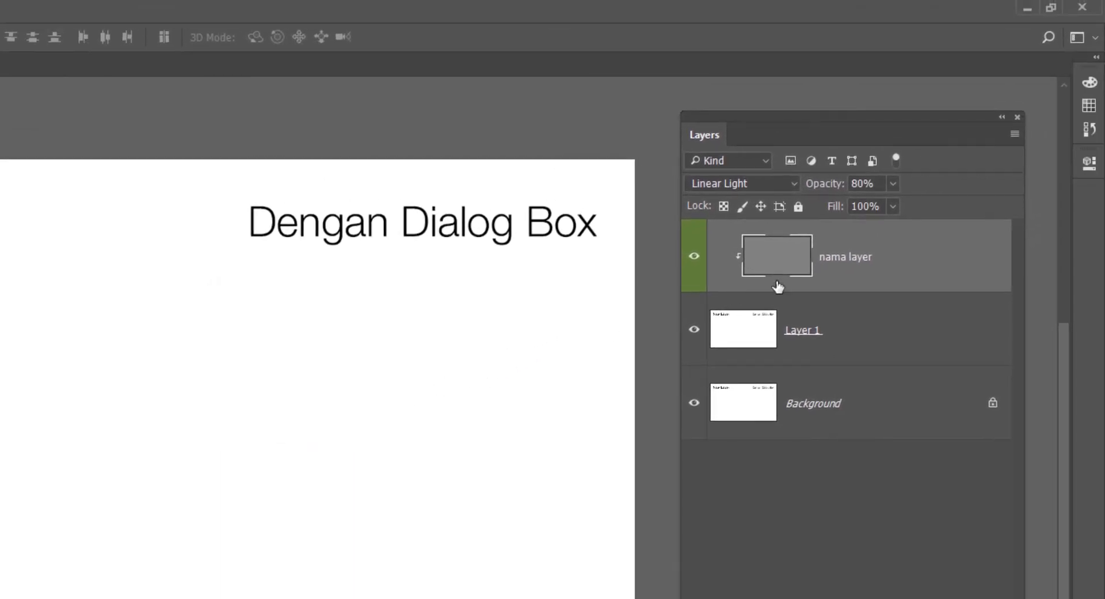
Step: Switch the blend mode of "nama layer" to Normal and restore it to Linear Light
{"action": "left_click", "coordinate": [852, 321]}
{"action": "left_click", "coordinate": [877, 268]}
{"action": "left_click", "coordinate": [726, 185]}
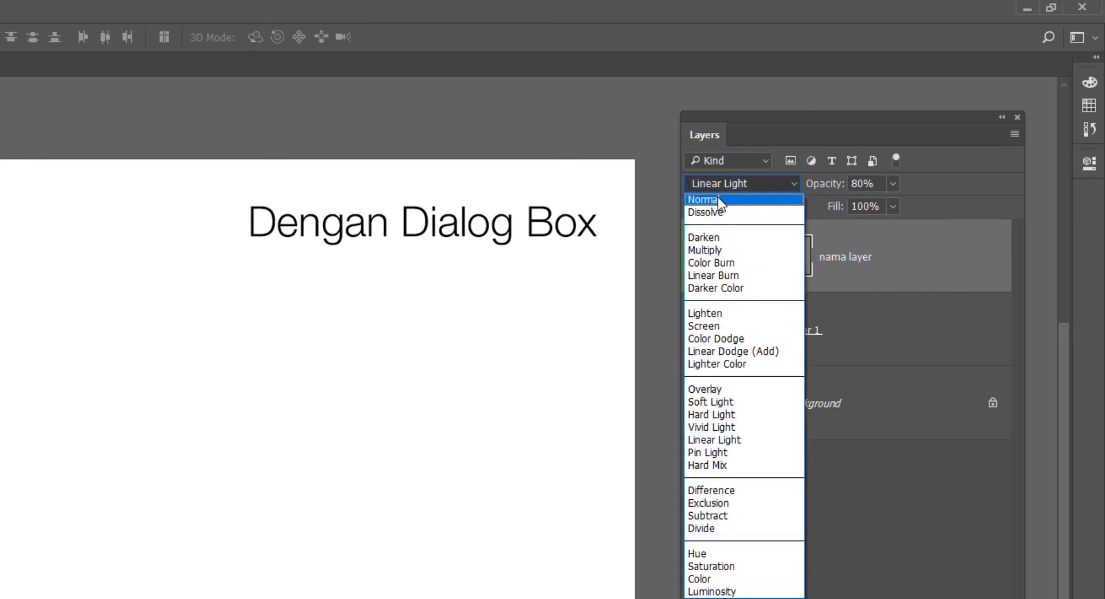
{"action": "left_click", "coordinate": [717, 199]}
{"action": "left_click", "coordinate": [721, 183]}
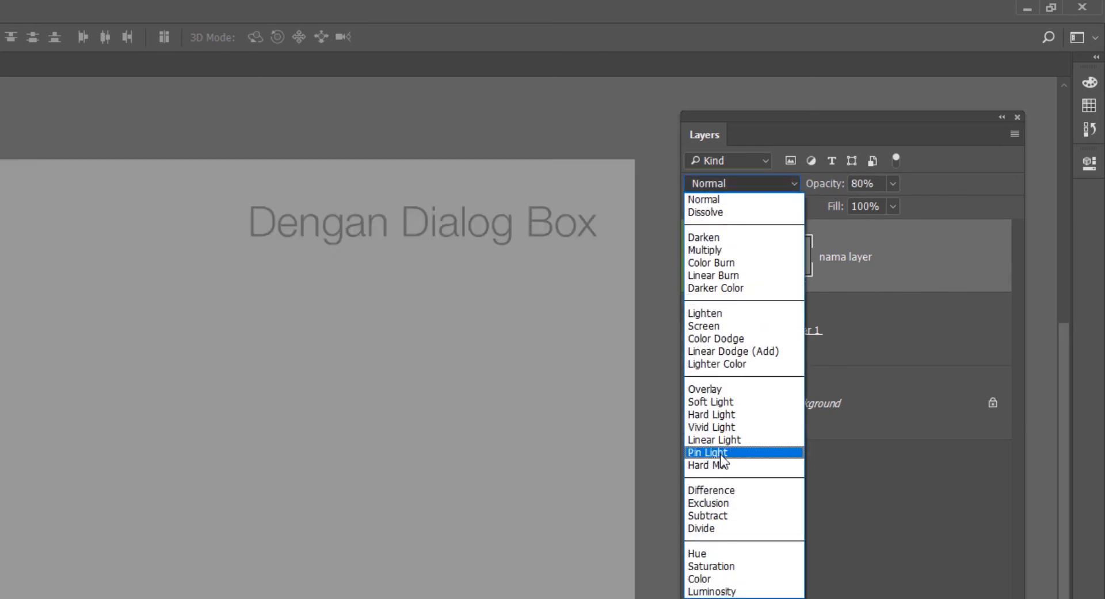
{"action": "left_click", "coordinate": [717, 439]}
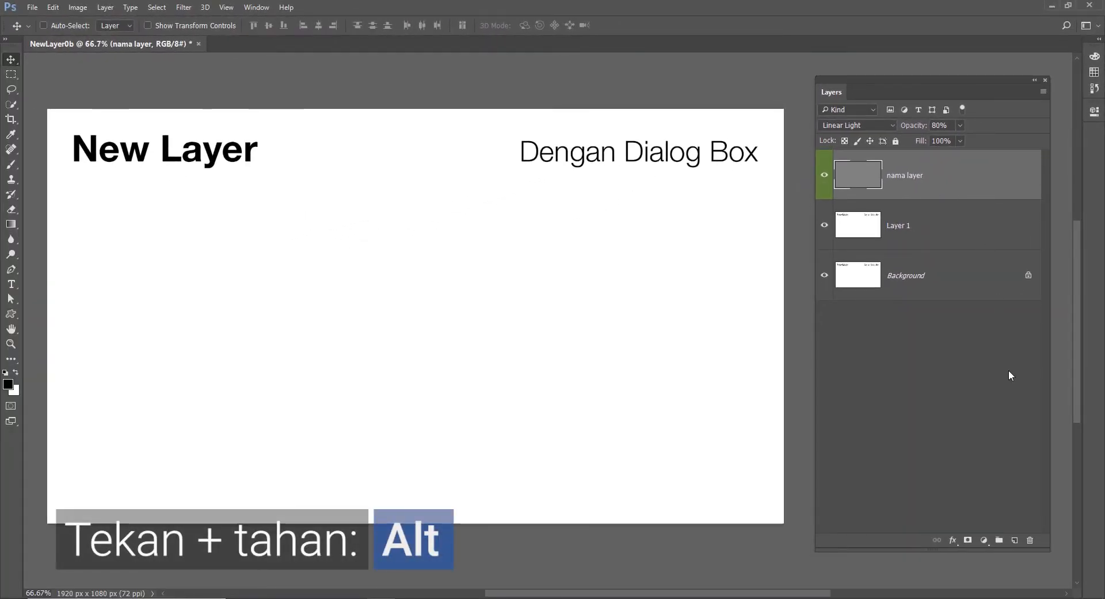
Step: Open and cancel the New Layer options, and create a layer beneath "nama layer" with the default options
{"action": "left_click", "coordinate": [1017, 543], "text": "alt"}
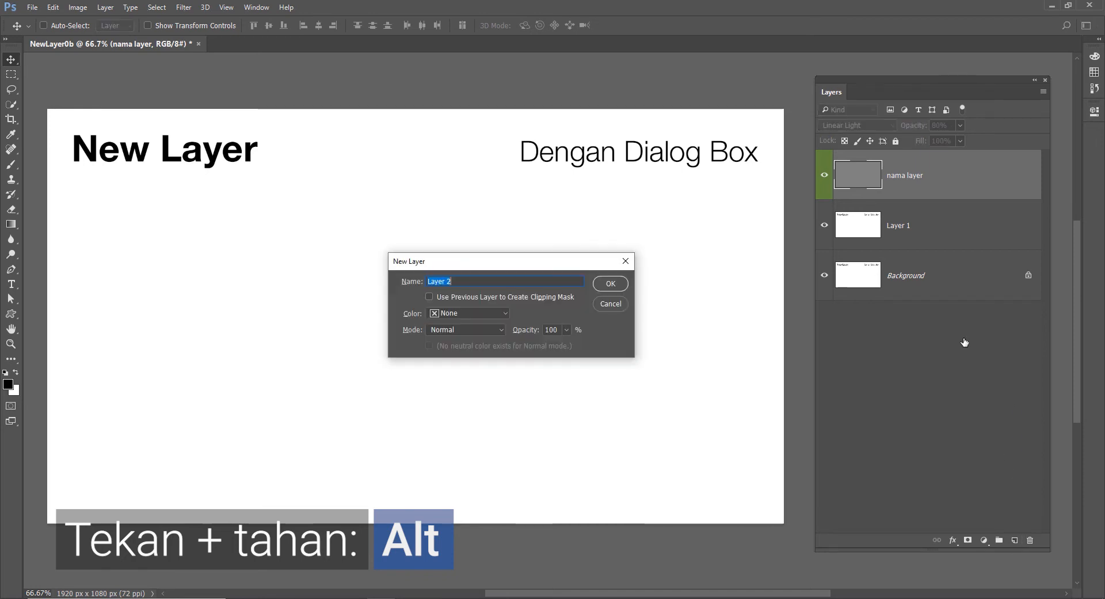
{"action": "left_click", "coordinate": [610, 303]}
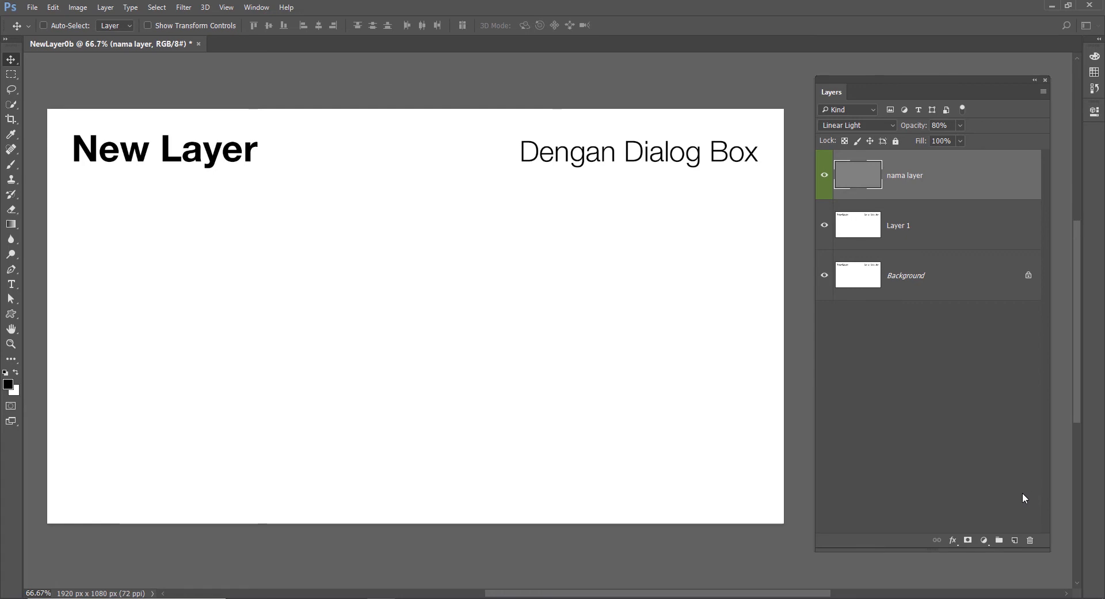
{"action": "key", "text": "ctrl+alt"}
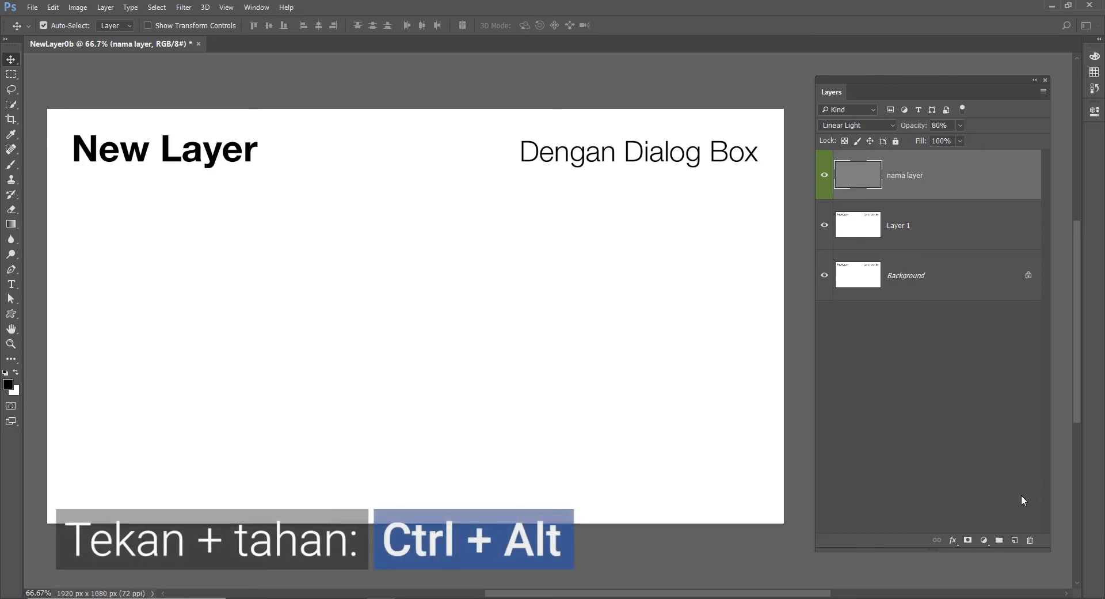
{"action": "left_click", "coordinate": [1016, 541], "text": "ctrl+alt"}
{"action": "left_click", "coordinate": [610, 284]}
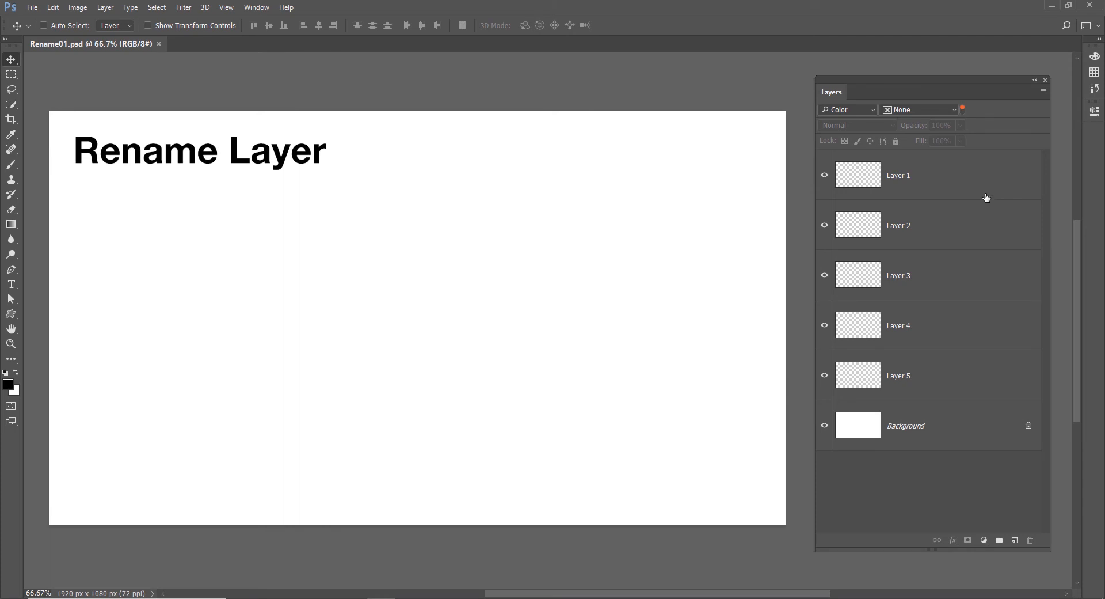
Step: Rename Layer 1 as "nama yang baru"
{"action": "left_click", "coordinate": [985, 193]}
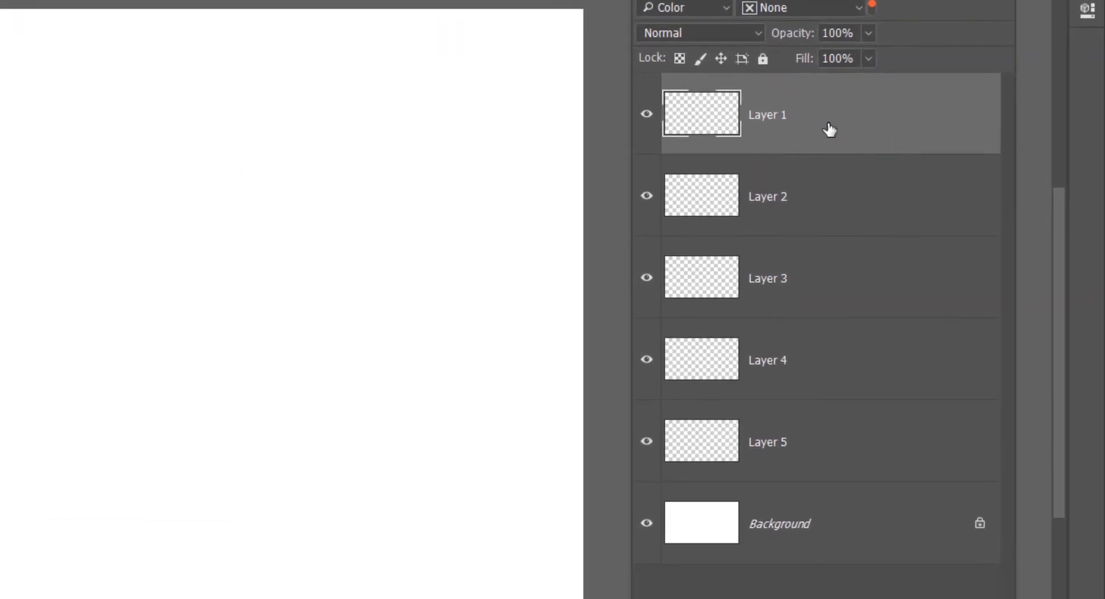
{"action": "double_click", "coordinate": [769, 117]}
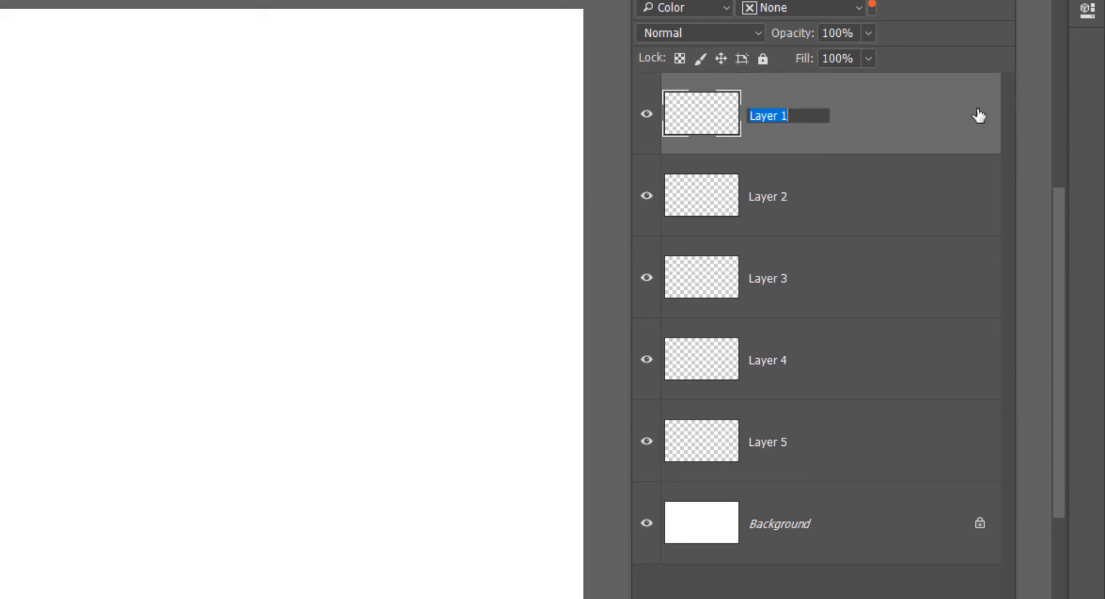
{"action": "type", "text": "nama yang baru"}
{"action": "key", "text": "Return"}
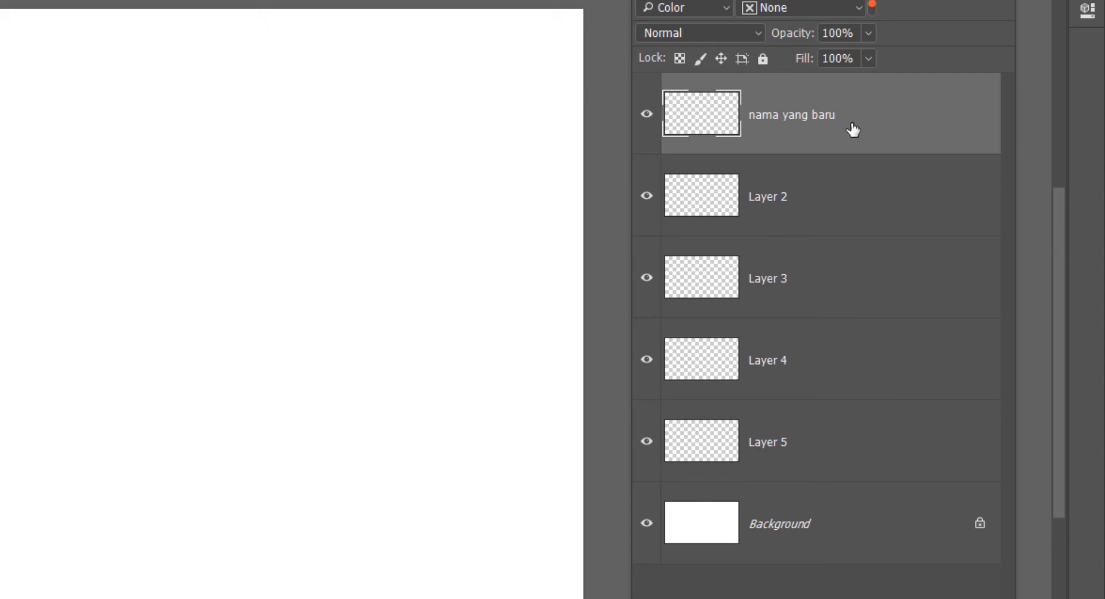
Step: Open the name of "nama yang baru" for editing, move name editing layer by layer down to Layer 5, and back up to Layer 2
{"action": "double_click", "coordinate": [809, 118]}
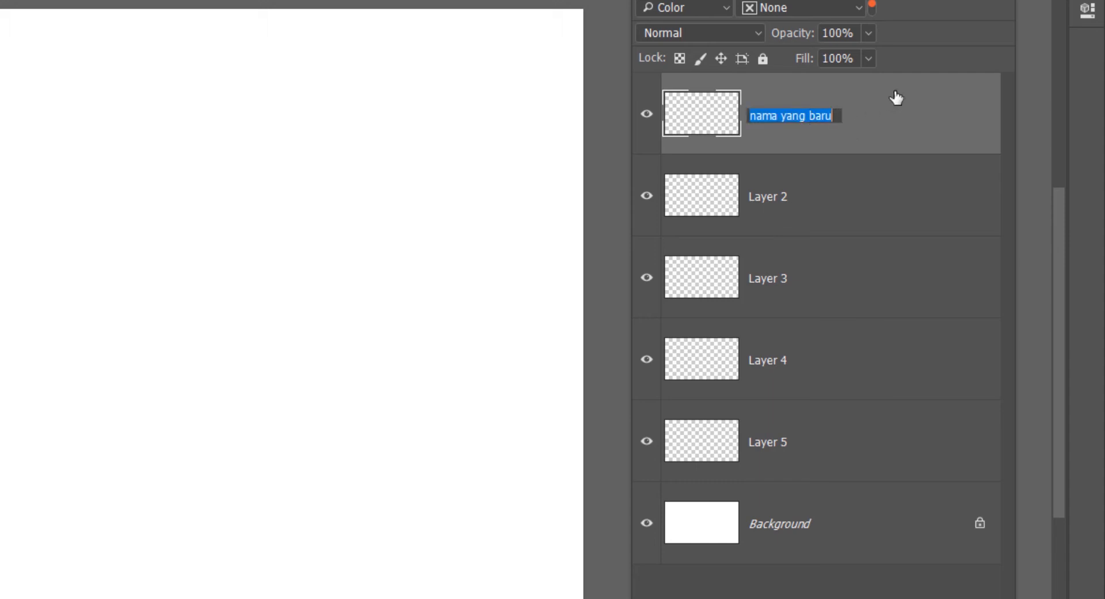
{"action": "key", "text": "Tab"}
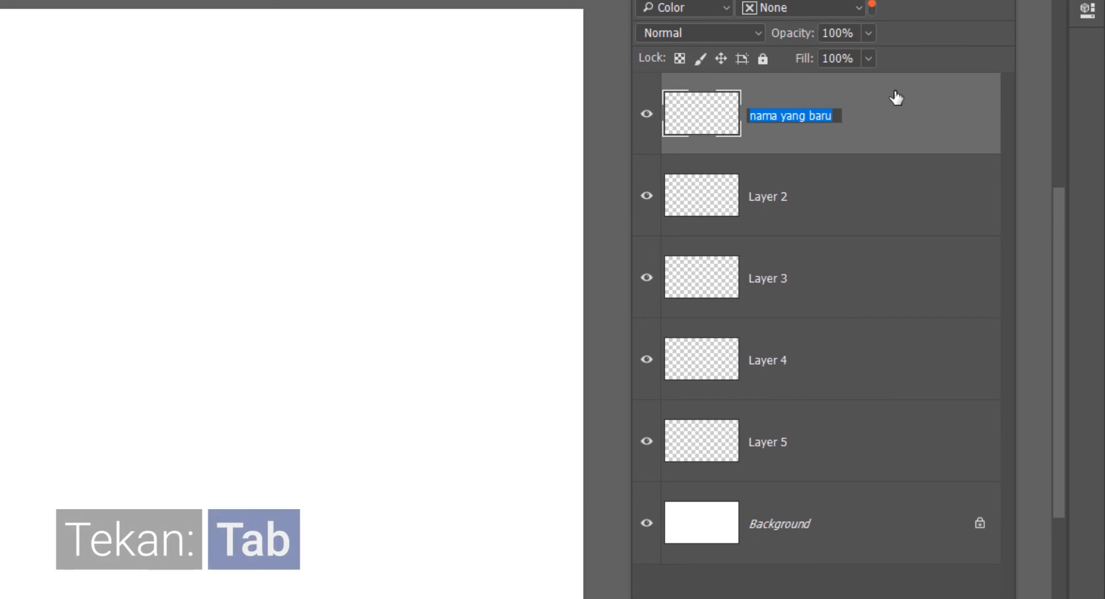
{"action": "key", "text": "Tab"}
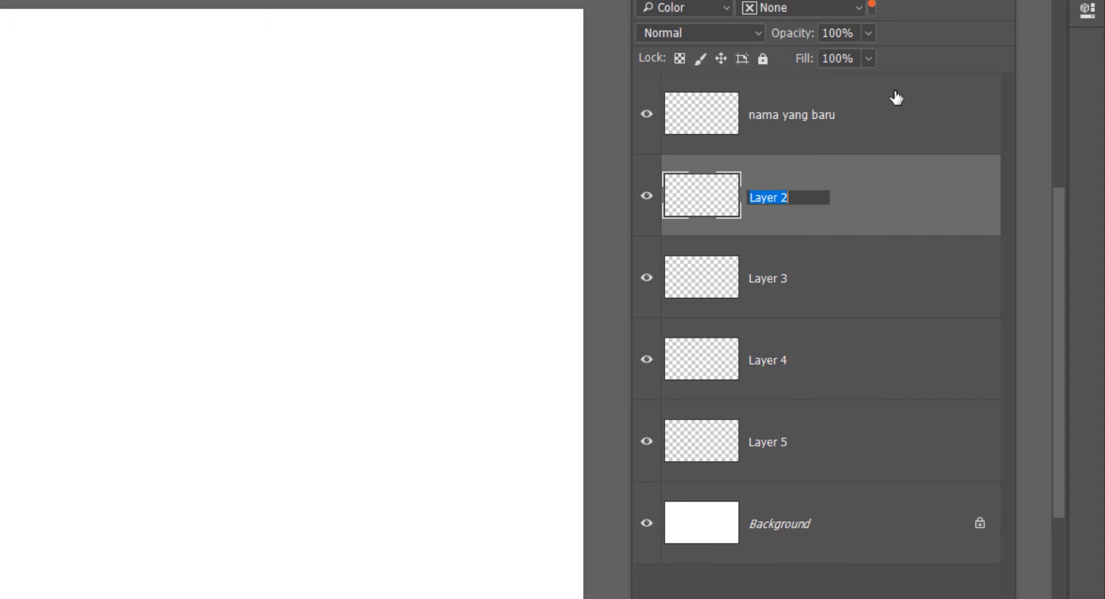
{"action": "key", "text": "Tab"}
{"action": "key", "text": "Tab"}
{"action": "key", "text": "Tab"}
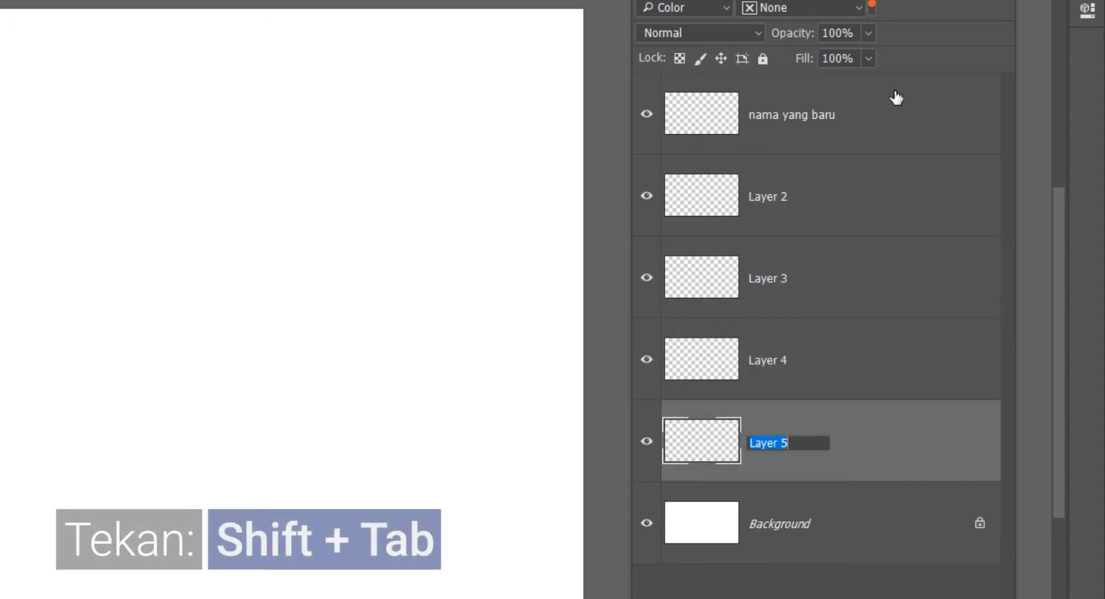
{"action": "key", "text": "shift+Tab"}
{"action": "key", "text": "shift+Tab"}
{"action": "key", "text": "shift+Tab"}
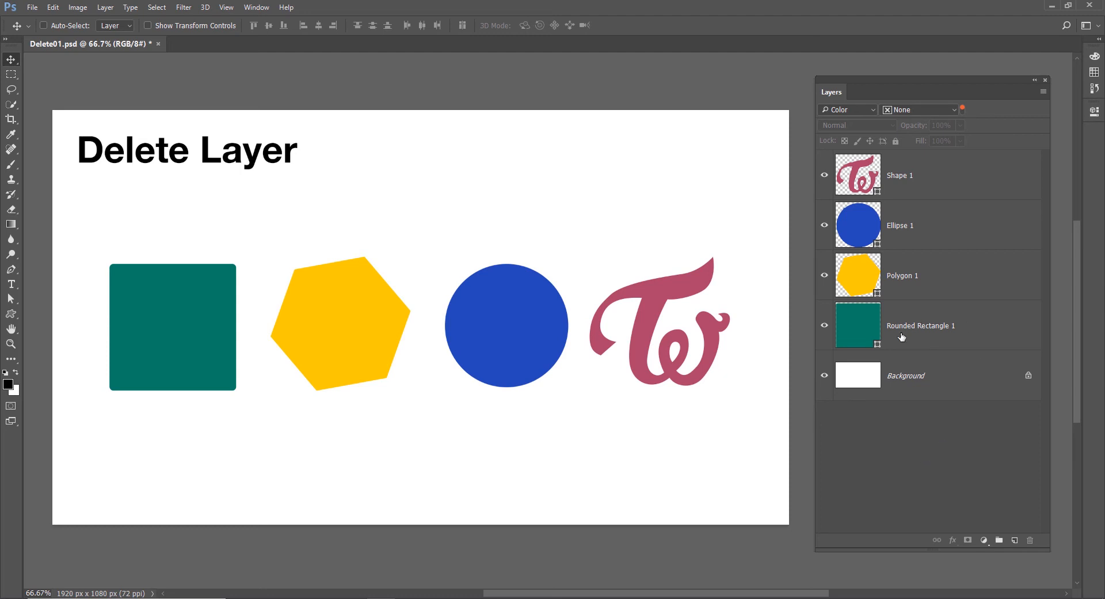
Step: Delete the Rounded Rectangle 1 layer and undo the deletion
{"action": "left_click", "coordinate": [983, 338]}
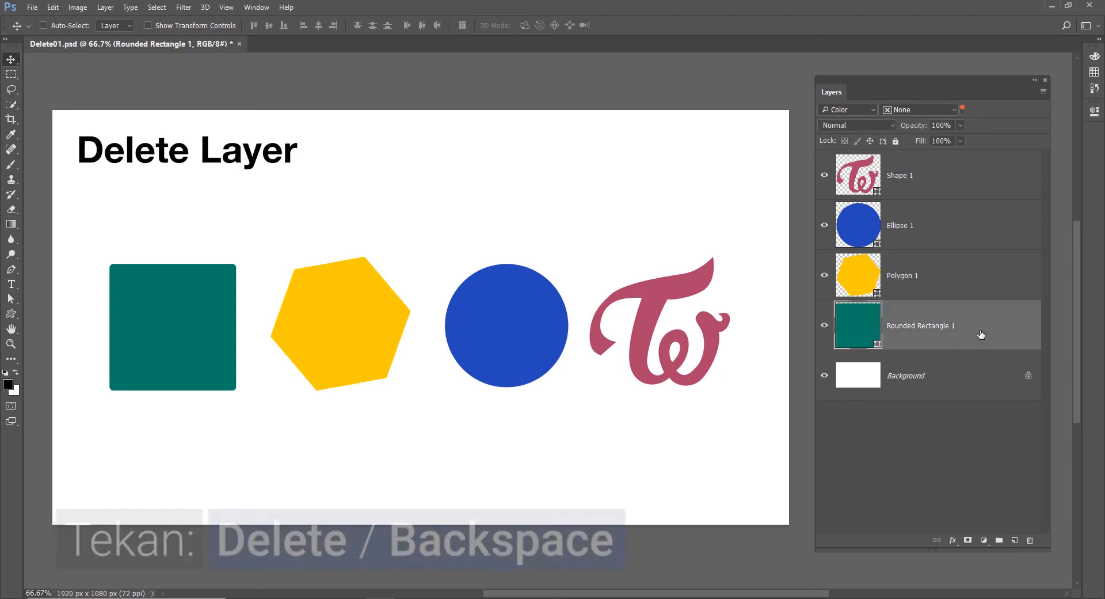
{"action": "key", "text": "Delete"}
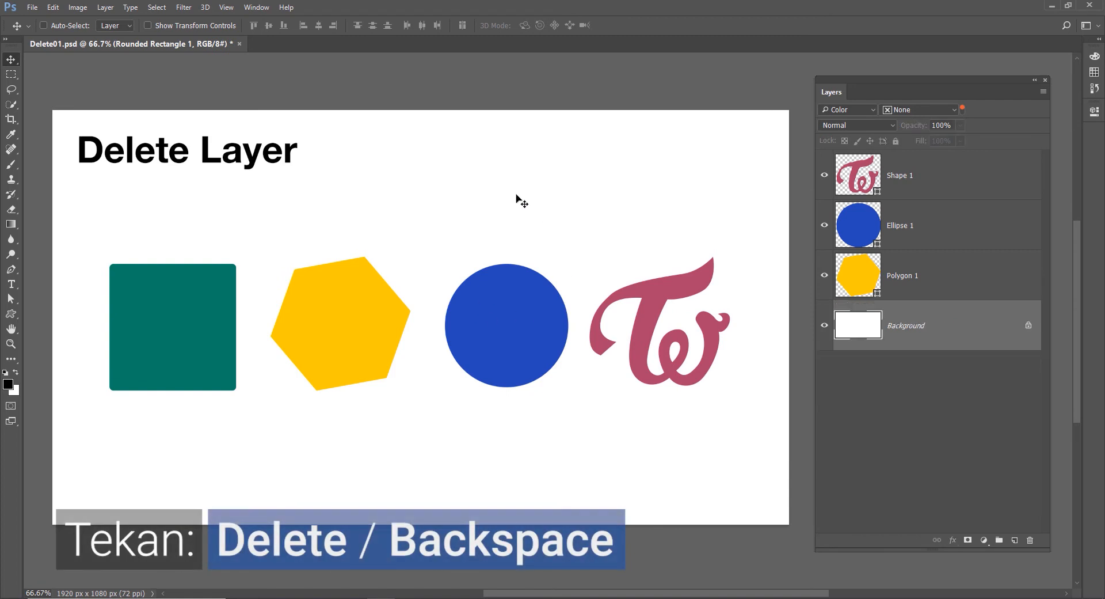
{"action": "key", "text": "ctrl+z"}
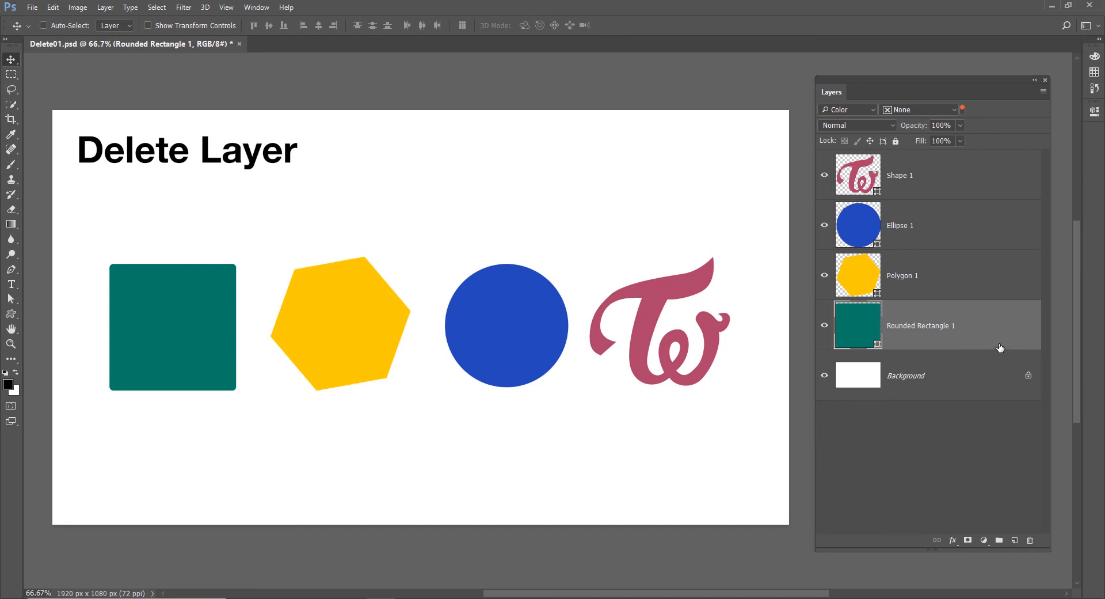
Step: Delete the Ellipse 1 layer, accepting the confirmation, and undo the deletion
{"action": "left_click", "coordinate": [982, 246]}
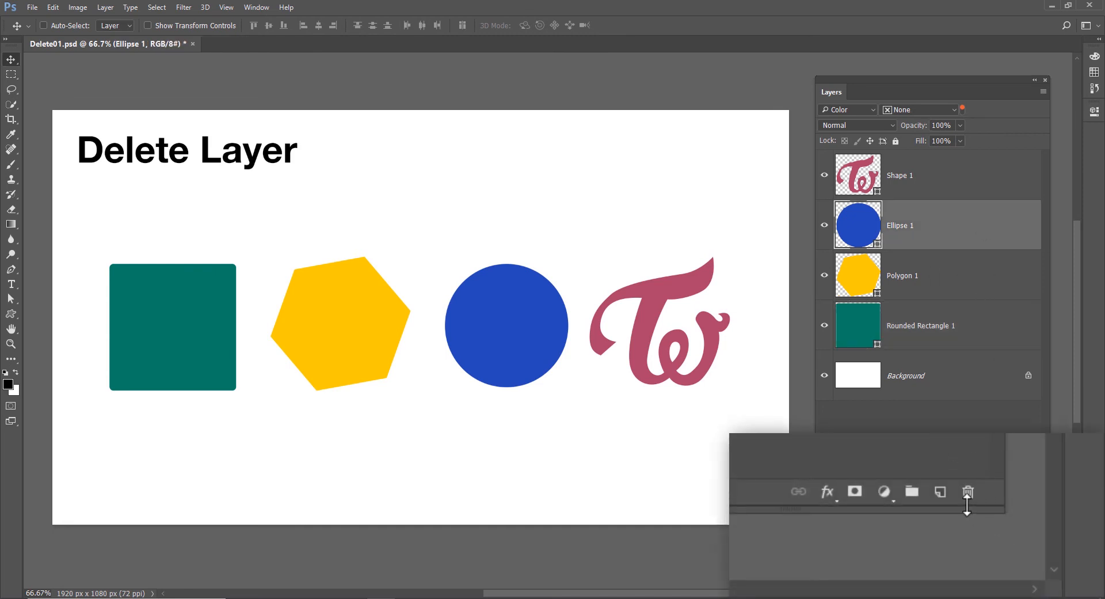
{"action": "left_click", "coordinate": [1030, 539]}
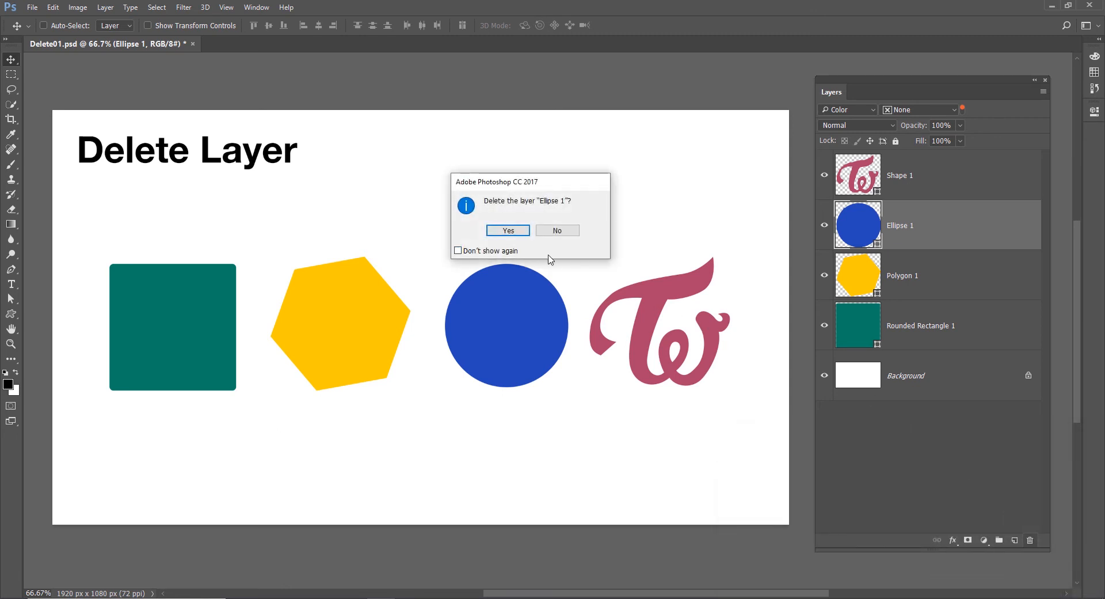
{"action": "left_click", "coordinate": [468, 252]}
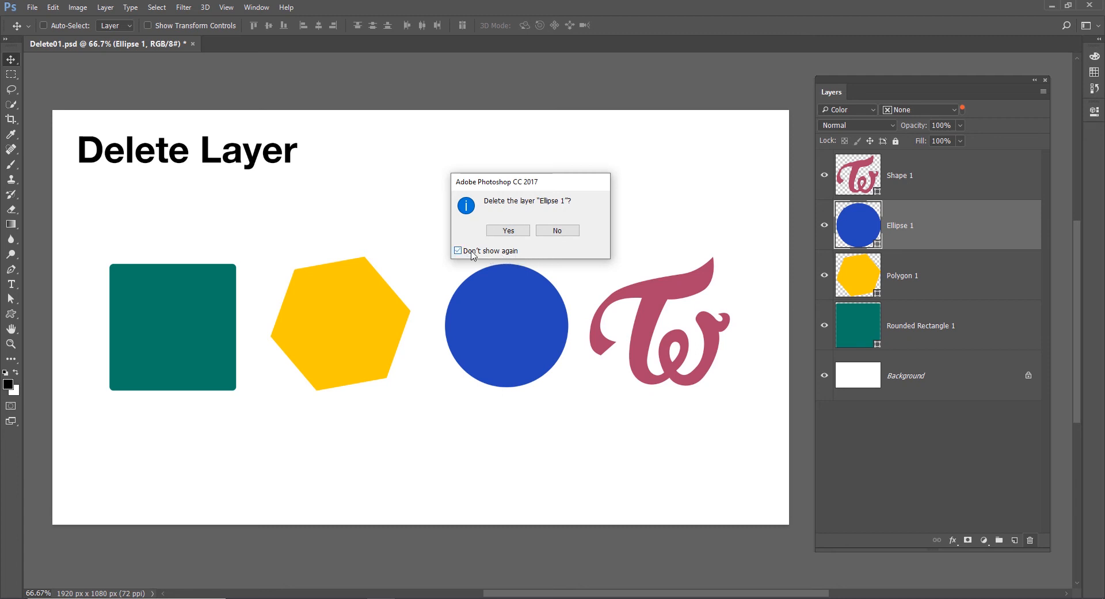
{"action": "left_click", "coordinate": [503, 231]}
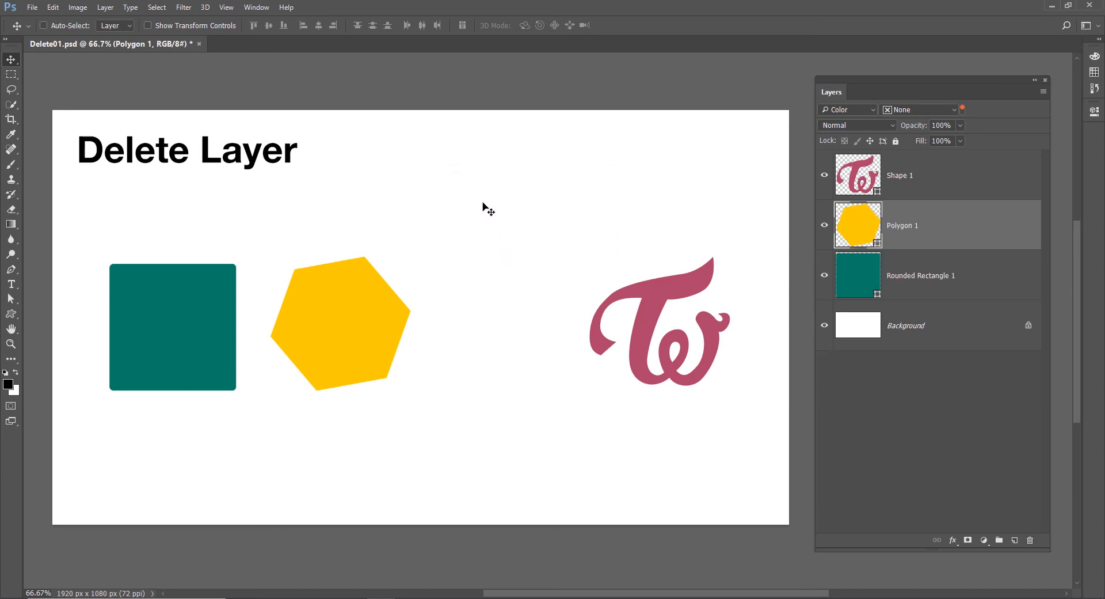
{"action": "key", "text": "ctrl+z"}
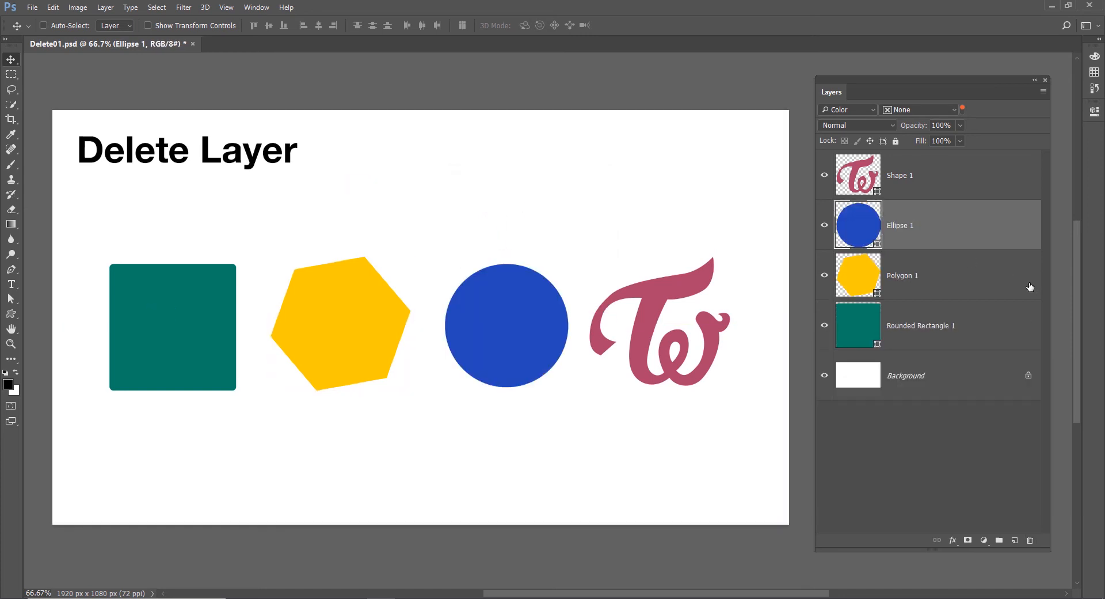
Step: Delete the Polygon 1 layer by moving it to the trash
{"action": "left_click", "coordinate": [974, 275]}
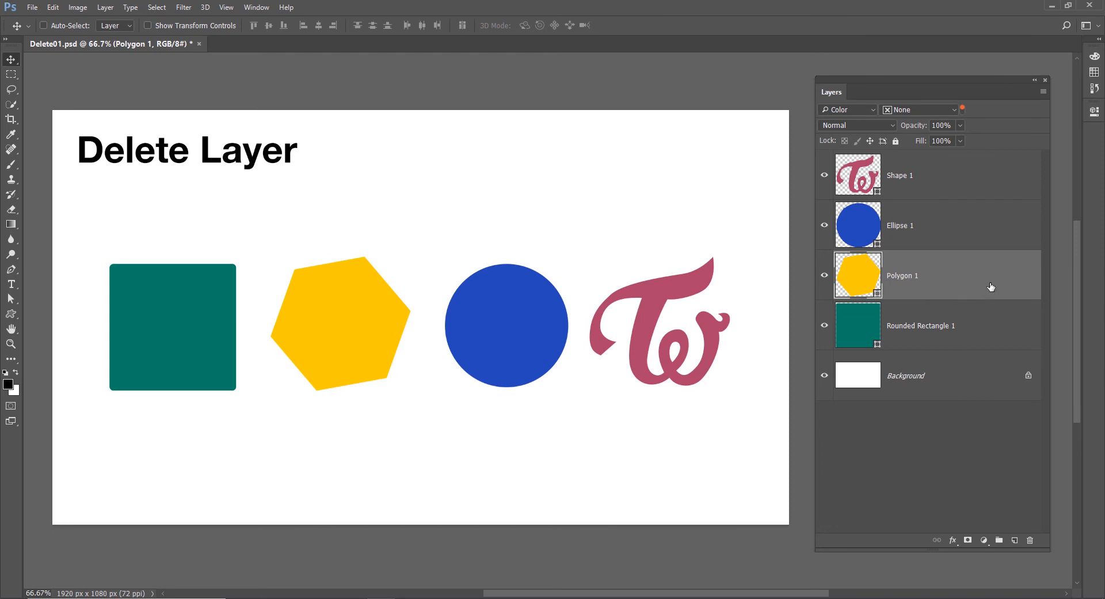
{"action": "left_click_drag", "start_coordinate": [992, 287], "coordinate": [1029, 541]}
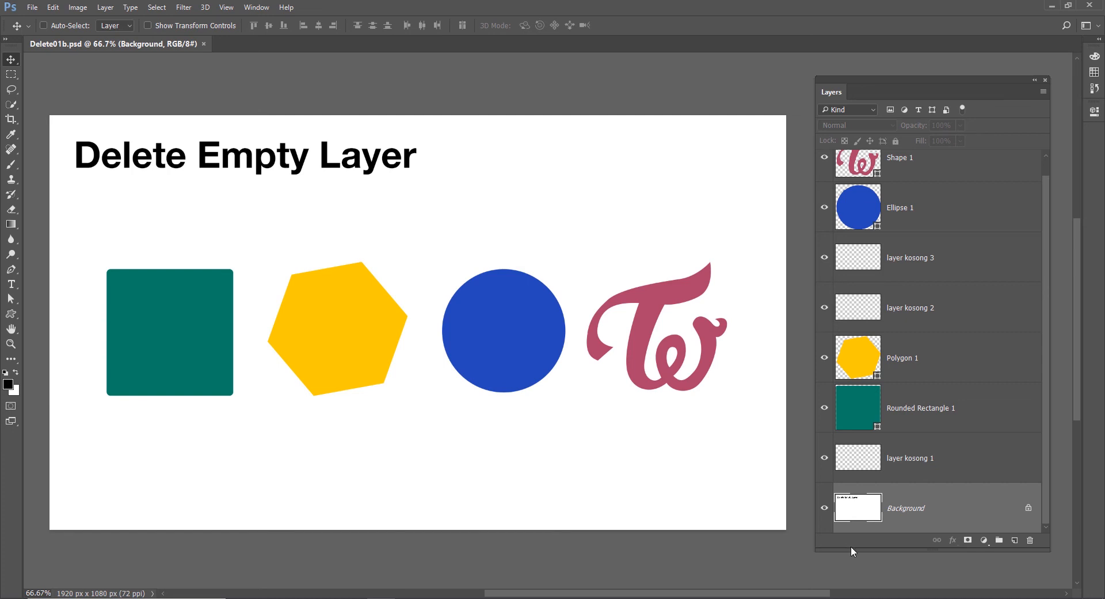
Step: Try Free Transform on "layer kosong 1", "layer kosong 2" and "layer kosong 3" in turn, and set the opacity of "layer kosong 3" to 10%
{"action": "left_click", "coordinate": [955, 456]}
{"action": "key", "text": "ctrl+t"}
{"action": "key", "text": "Return"}
{"action": "left_click", "coordinate": [979, 302]}
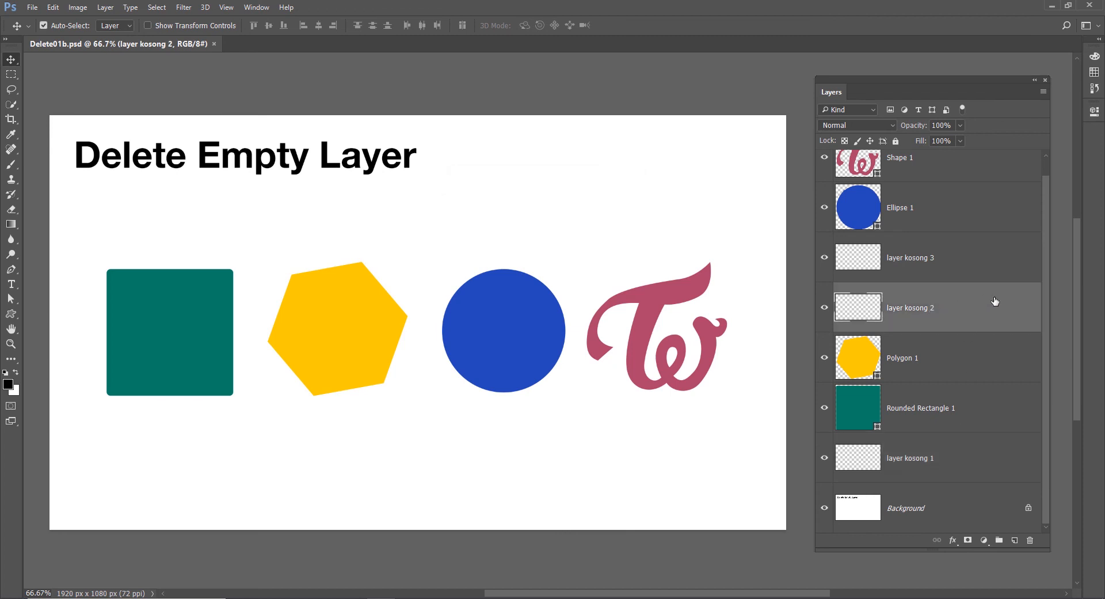
{"action": "key", "text": "ctrl+t"}
{"action": "key", "text": "Return"}
{"action": "left_click", "coordinate": [967, 259]}
{"action": "key", "text": "ctrl+t"}
{"action": "key", "text": "Return"}
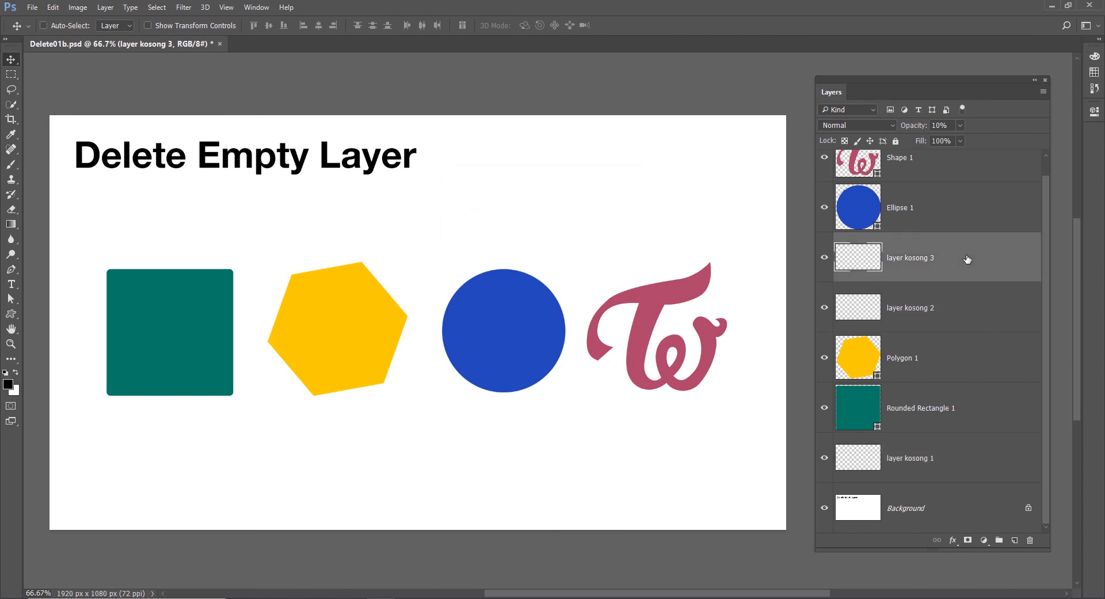
{"action": "key", "text": "1"}
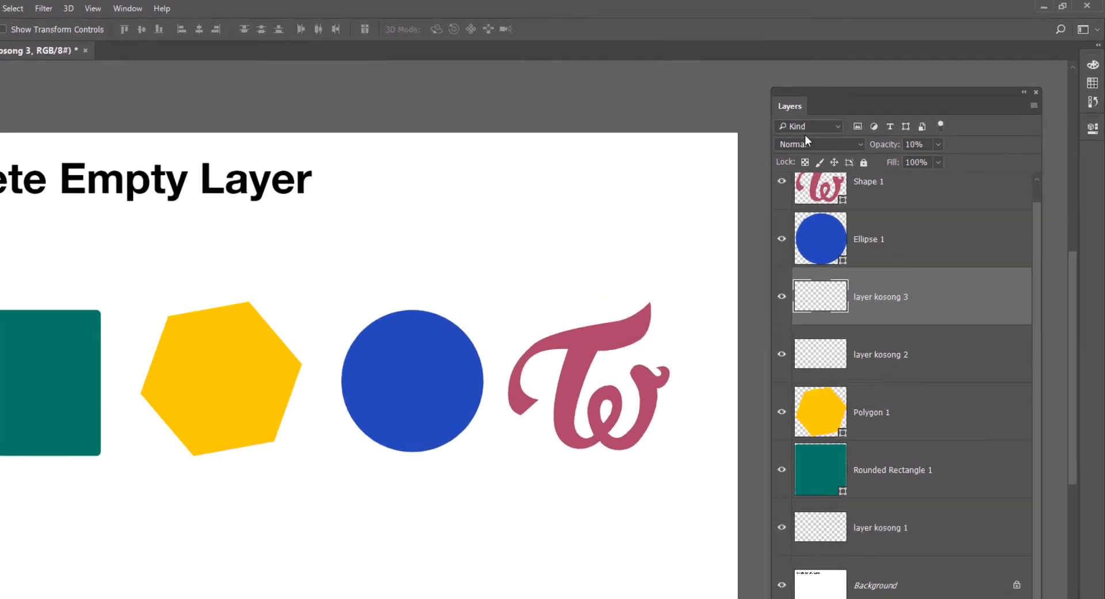
Step: Filter the layer list by the Empty attribute
{"action": "left_click", "coordinate": [851, 108]}
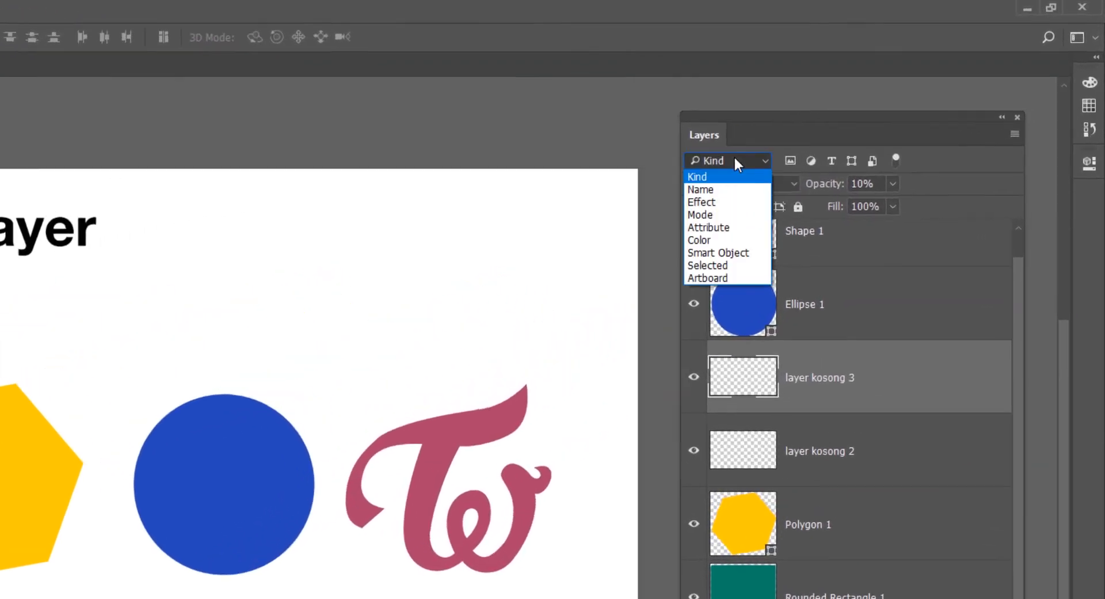
{"action": "left_click", "coordinate": [714, 227]}
{"action": "left_click", "coordinate": [843, 161]}
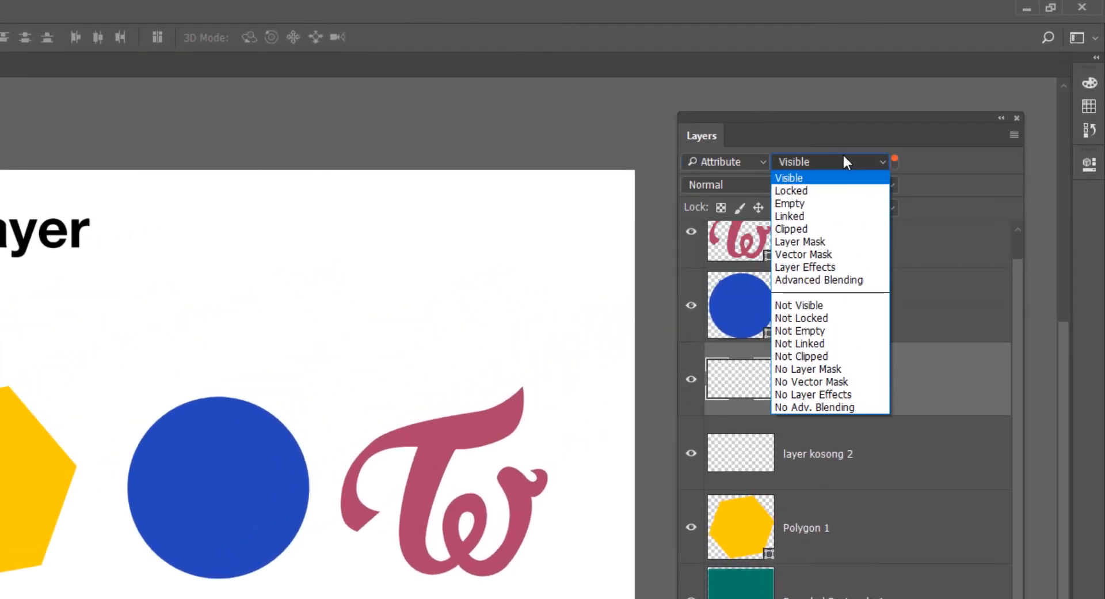
{"action": "left_click", "coordinate": [820, 202]}
Step: Delete "layer kosong 1", "layer kosong 2" and "layer kosong 3" together, and undo the deletion
{"action": "left_click", "coordinate": [901, 418], "text": "shift"}
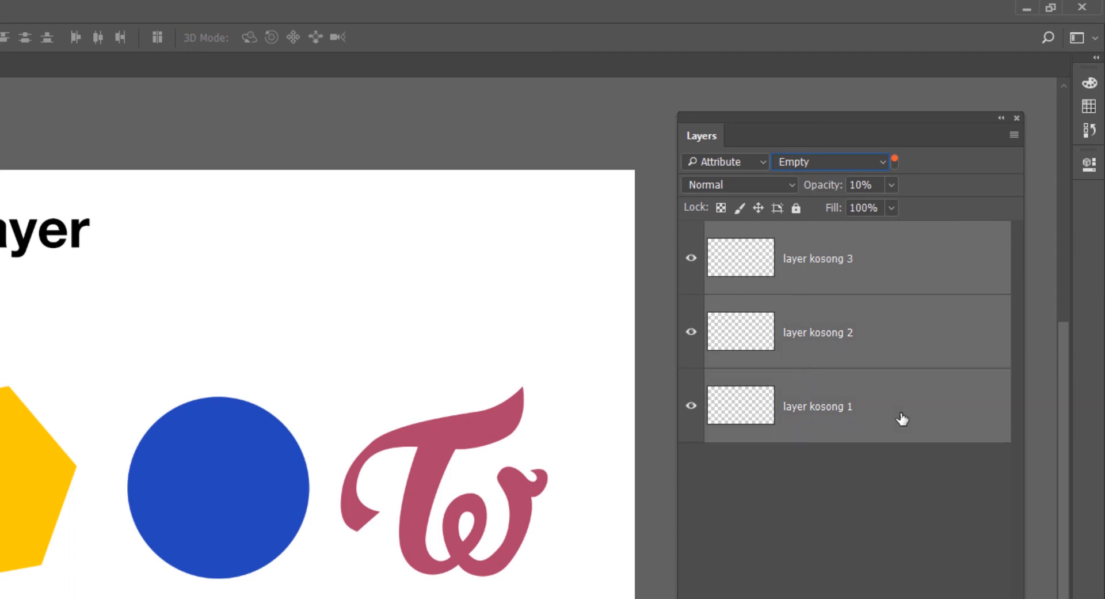
{"action": "left_click_drag", "start_coordinate": [950, 429], "coordinate": [952, 598]}
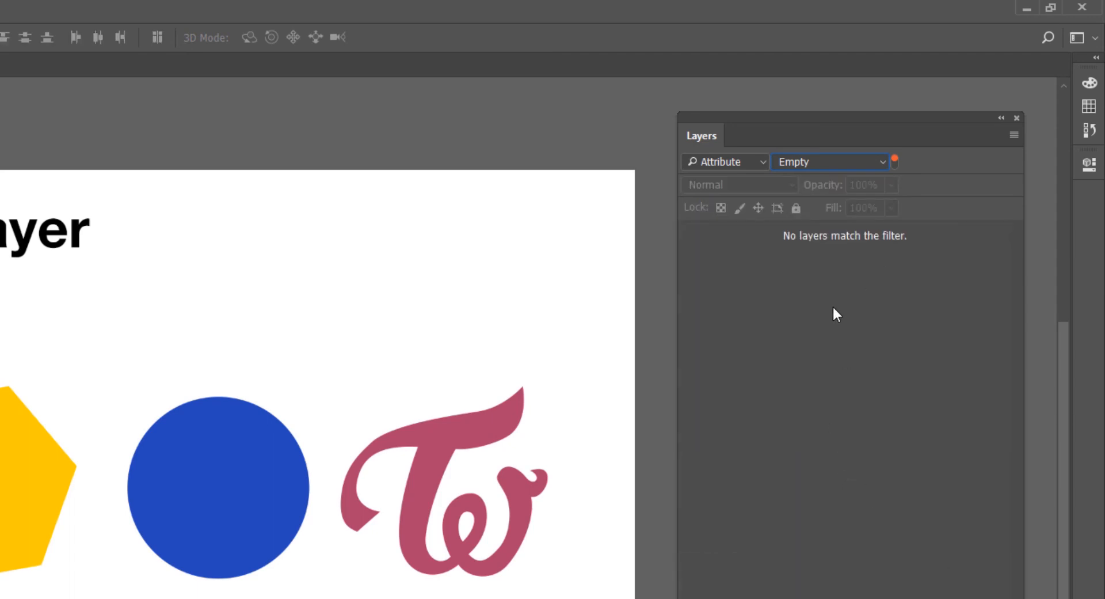
{"action": "key", "text": "ctrl+z"}
Step: Reset the layer filter to Kind and run the Delete All Empty Layers script
{"action": "left_click", "coordinate": [727, 154]}
{"action": "left_click", "coordinate": [718, 176]}
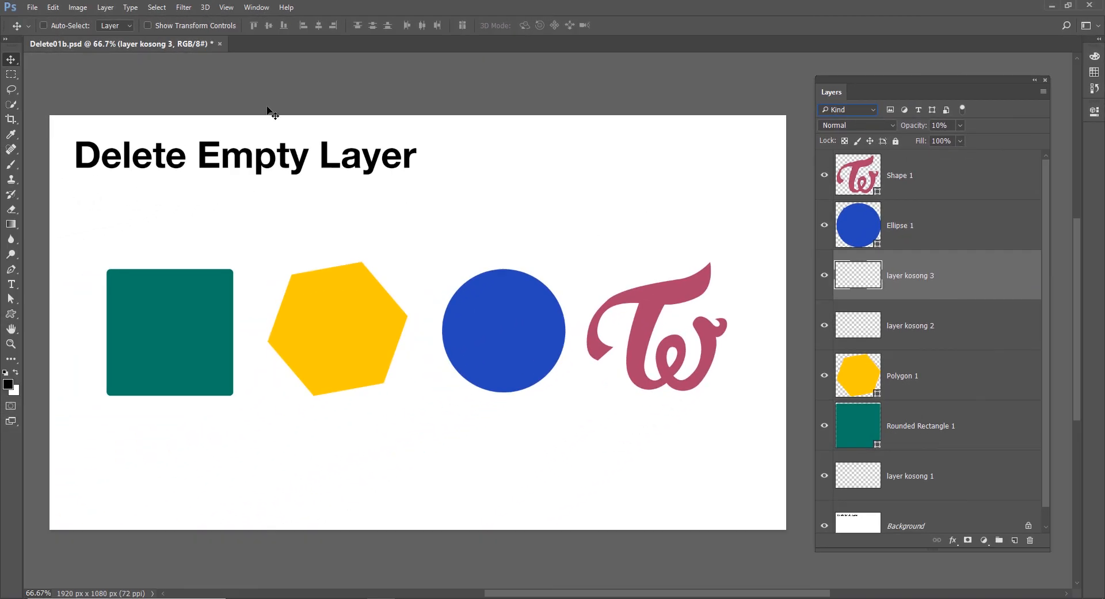
{"action": "left_click", "coordinate": [32, 7]}
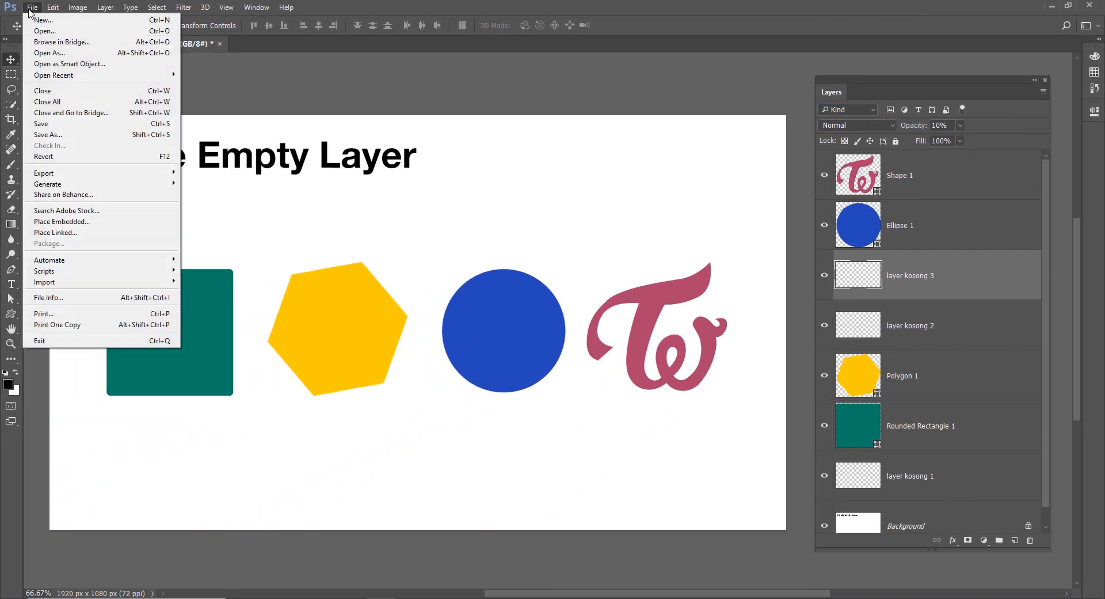
{"action": "mouse_move", "coordinate": [133, 276]}
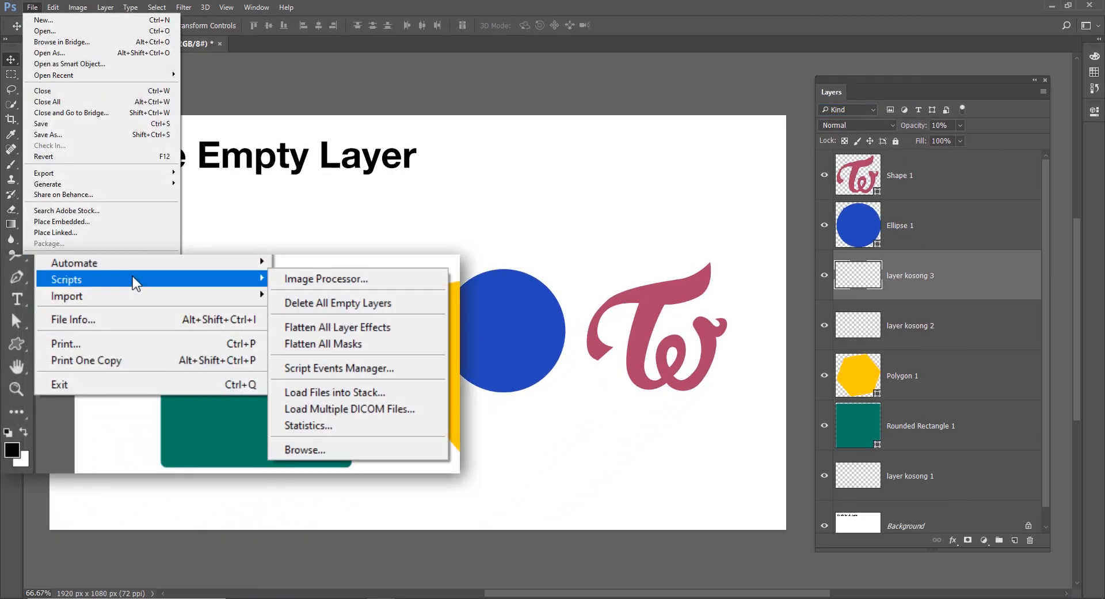
{"action": "left_click", "coordinate": [416, 305]}
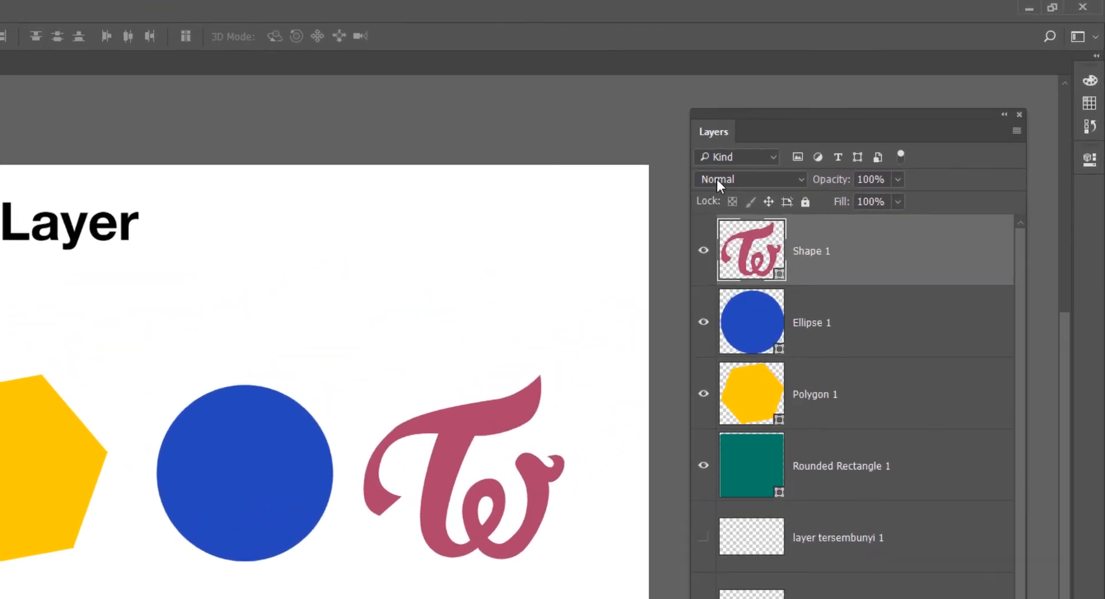
Step: Filter the layer list by the Not Visible attribute and select "layer tersembunyi 1" through "layer tersembunyi 3"
{"action": "left_click", "coordinate": [748, 158]}
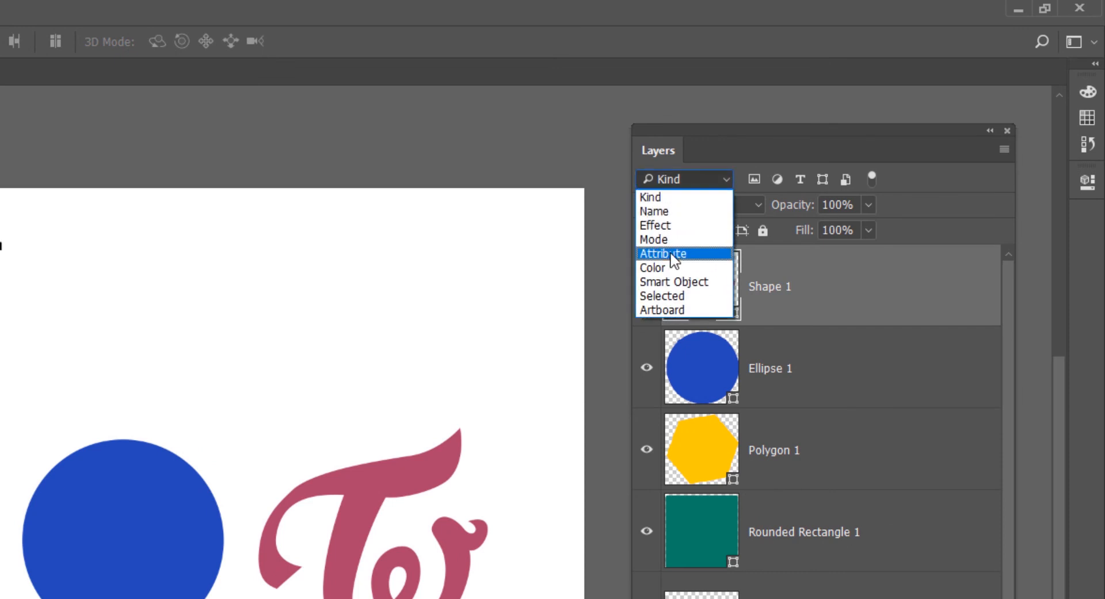
{"action": "left_click", "coordinate": [674, 253]}
{"action": "left_click", "coordinate": [774, 179]}
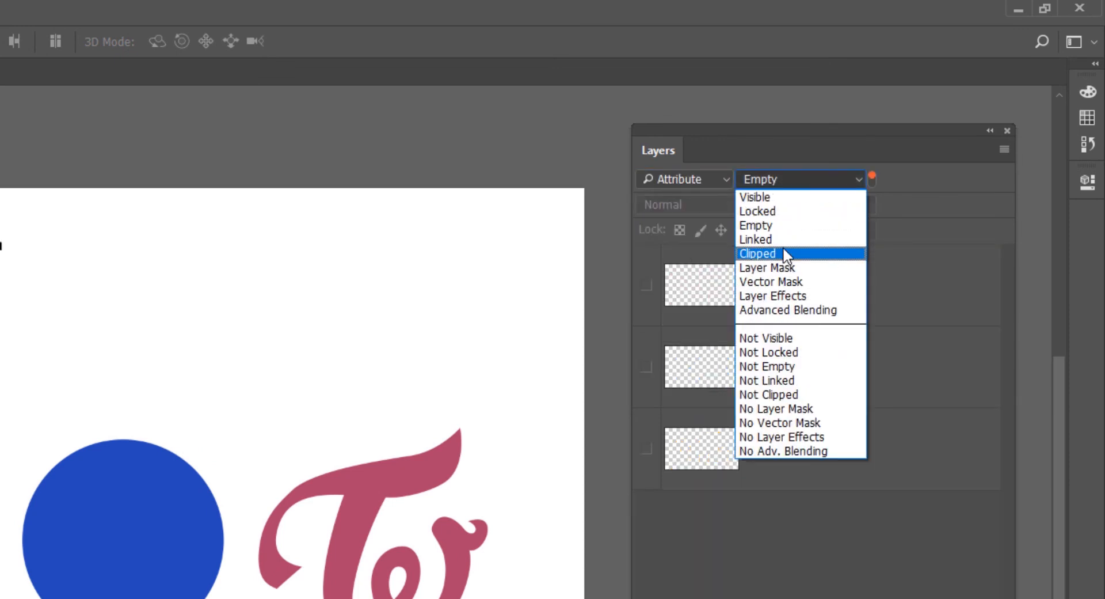
{"action": "left_click", "coordinate": [792, 339]}
{"action": "left_click", "coordinate": [817, 290]}
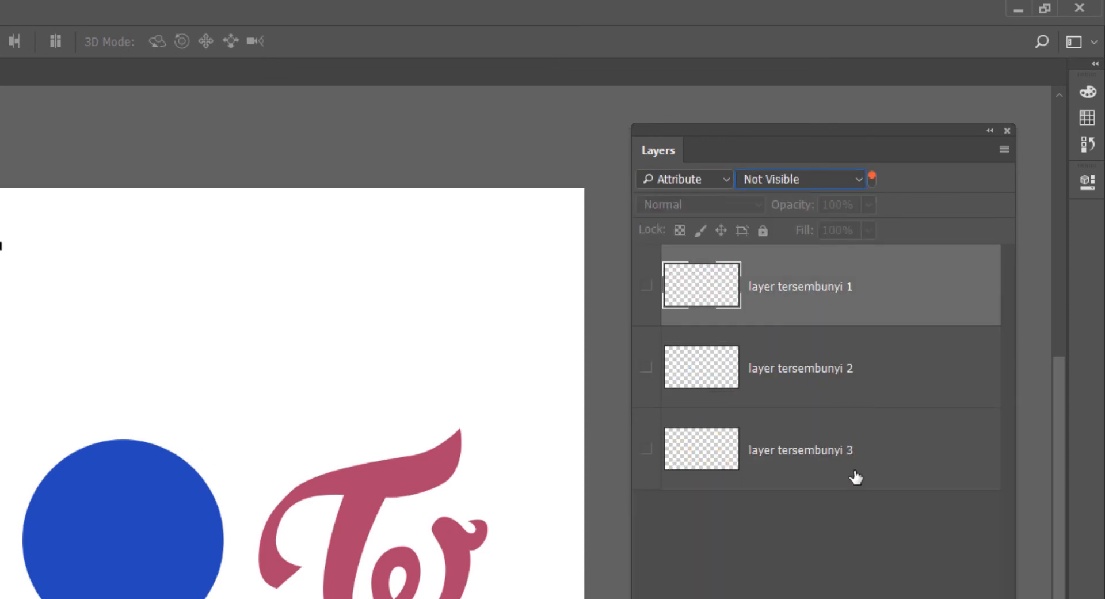
{"action": "left_click", "coordinate": [855, 477], "text": "shift"}
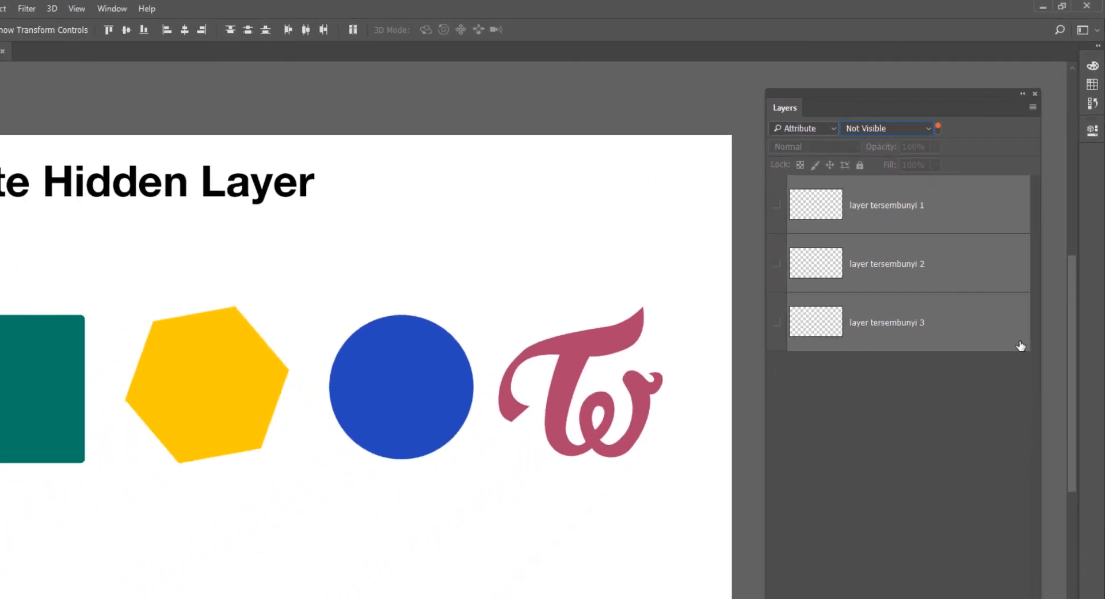
Step: Reset the layer filter to Kind and remove all hidden layers with Delete Hidden Layers
{"action": "left_click", "coordinate": [802, 128]}
{"action": "left_click", "coordinate": [797, 133]}
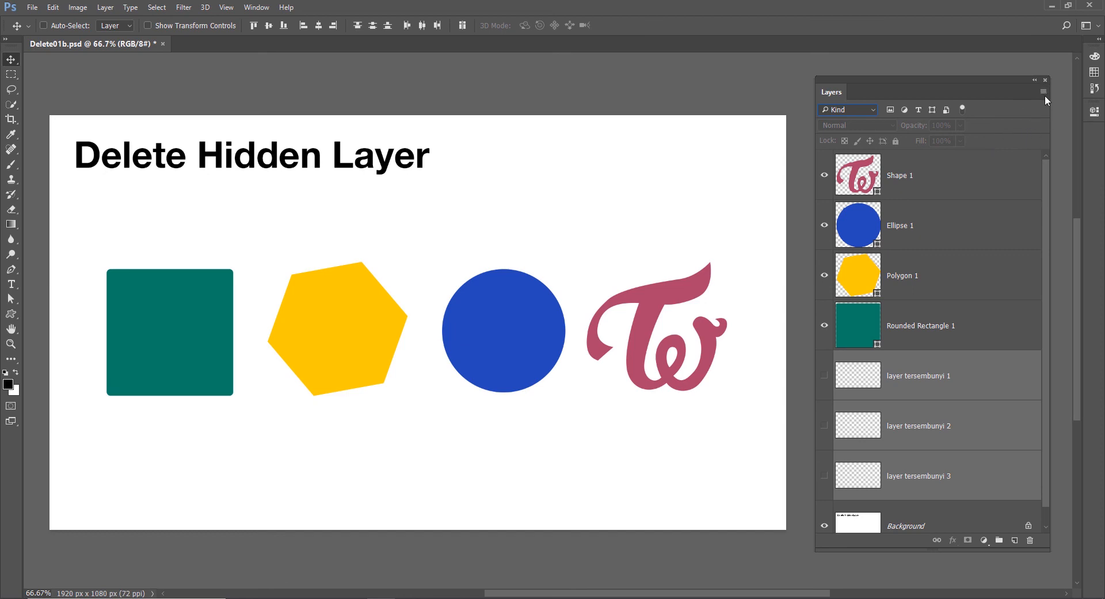
{"action": "left_click", "coordinate": [107, 7]}
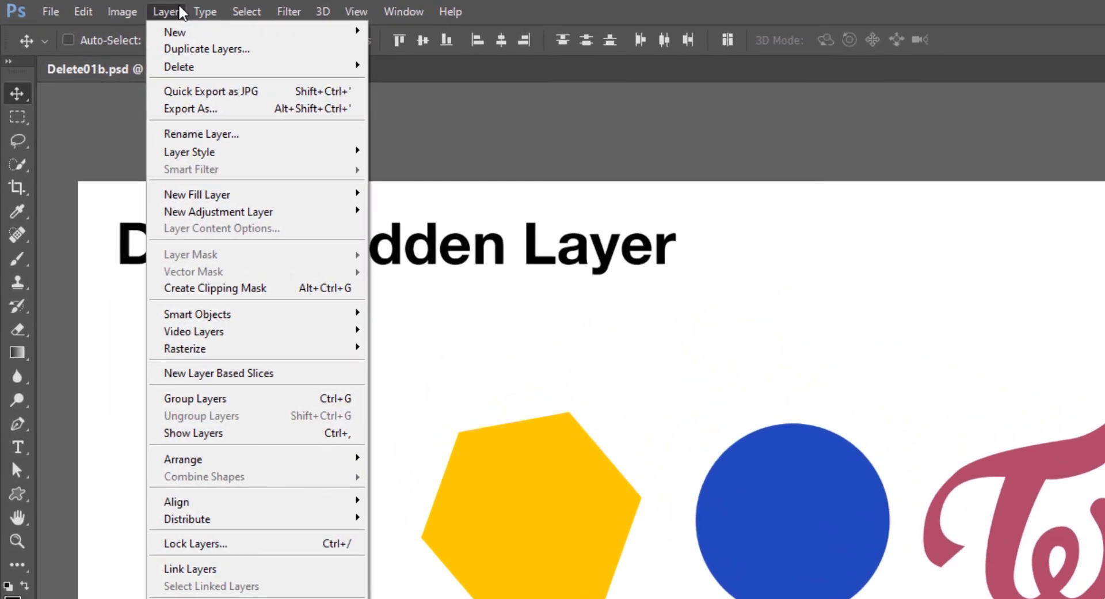
{"action": "mouse_move", "coordinate": [184, 67]}
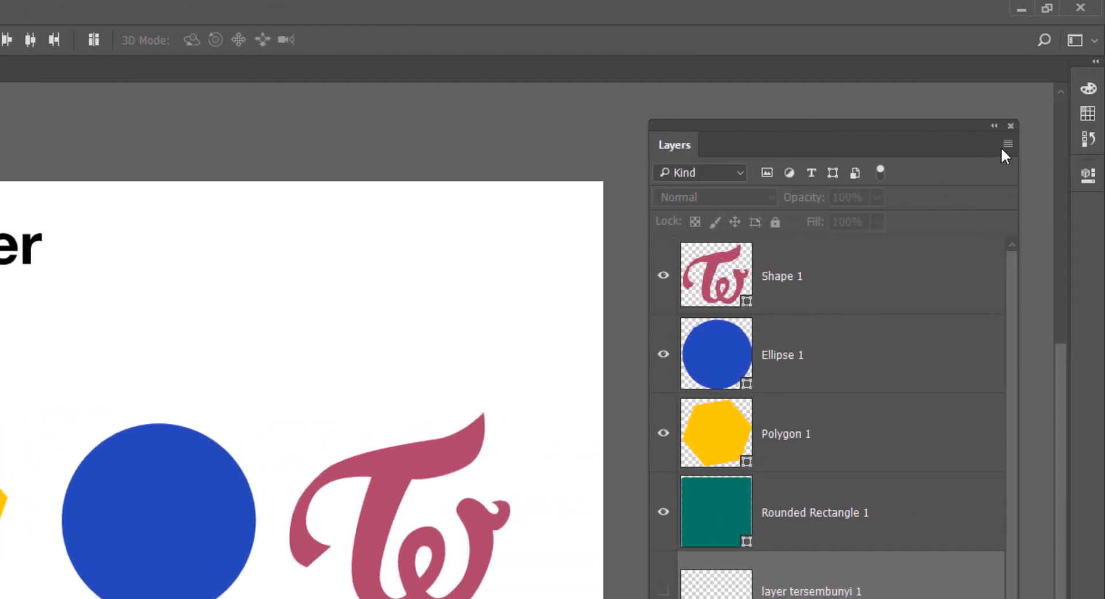
{"action": "left_click", "coordinate": [1007, 144]}
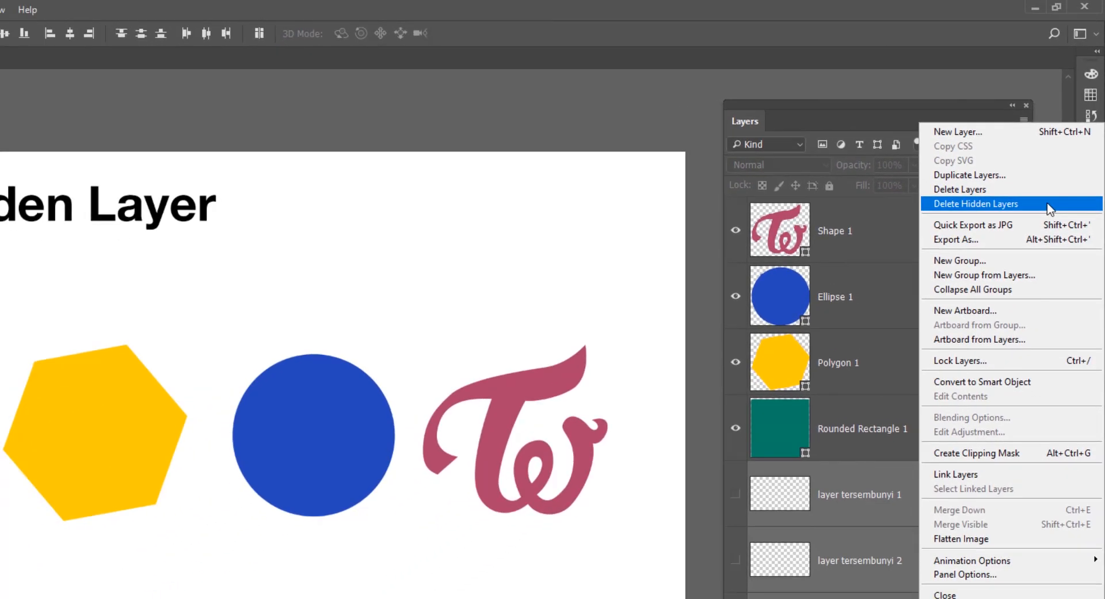
{"action": "left_click", "coordinate": [1046, 204]}
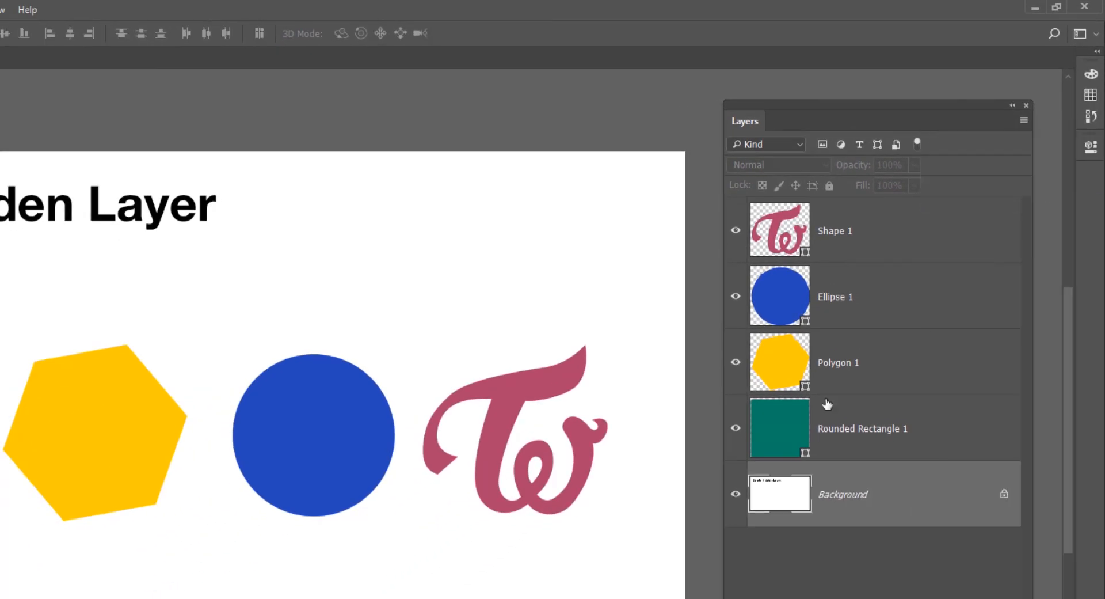